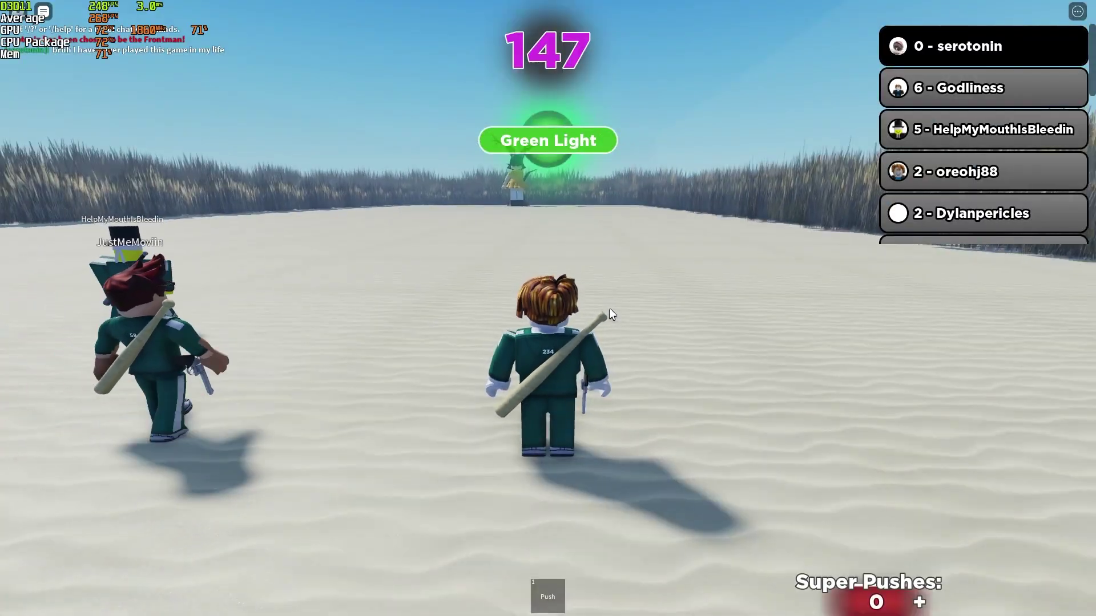
Step: Walk the character forward across the sand field on Green Light, stopping on Red Light
key("w")
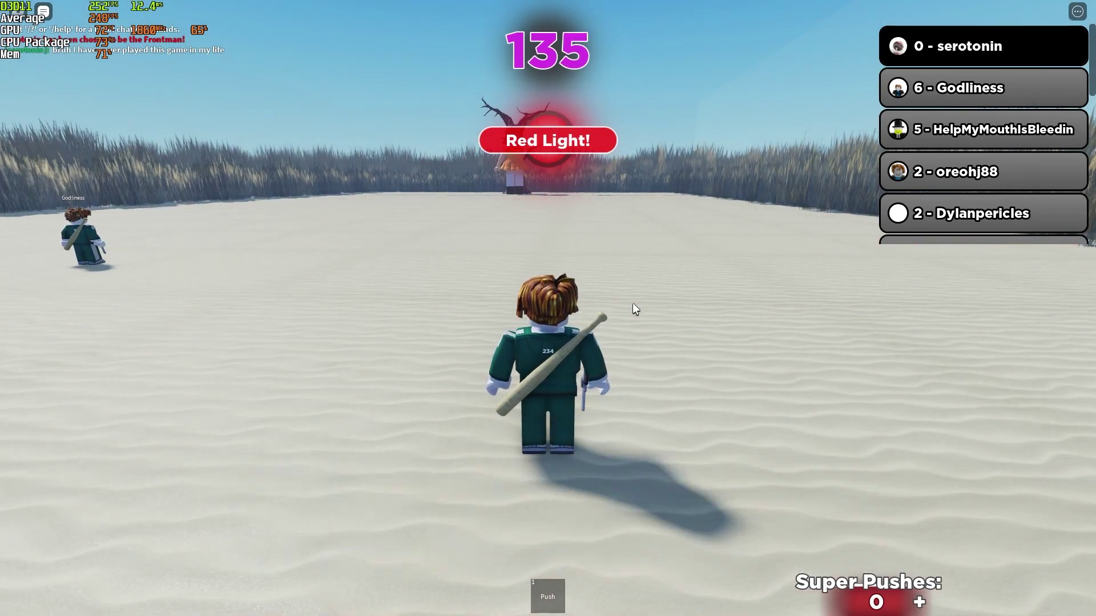
key("w")
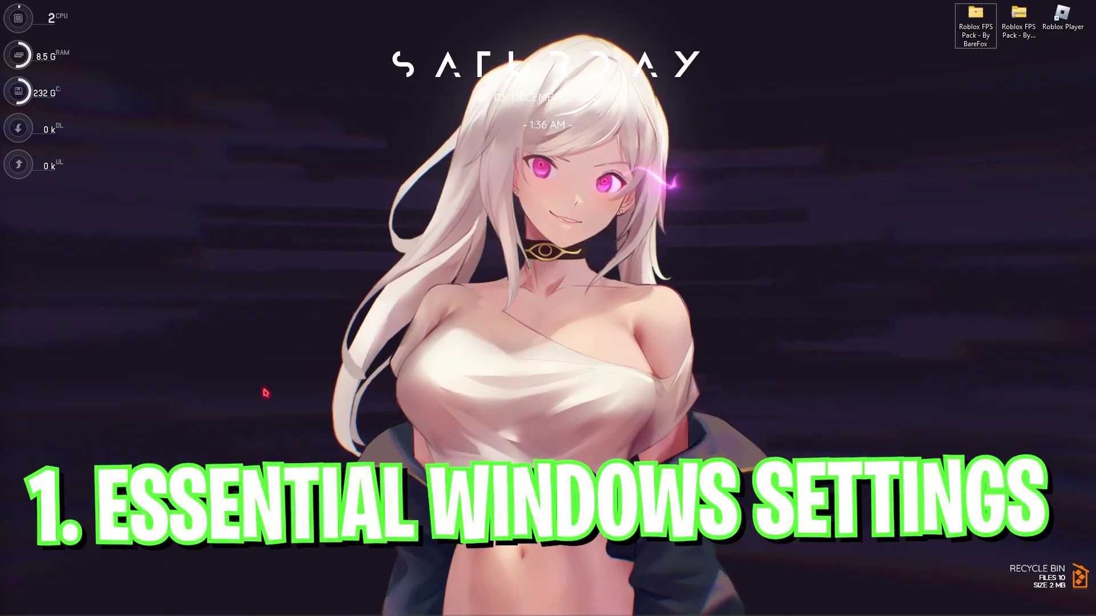
Step: Open Settings, search for 'game mode' and switch Game Mode on
key("super")
type("s")
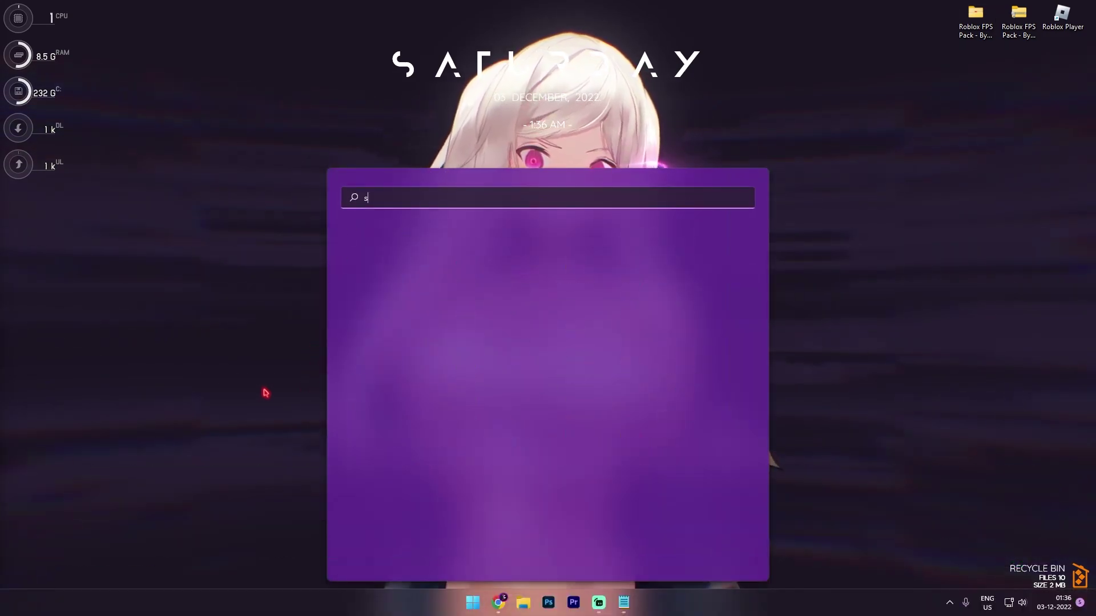
type("ettings")
key("Return")
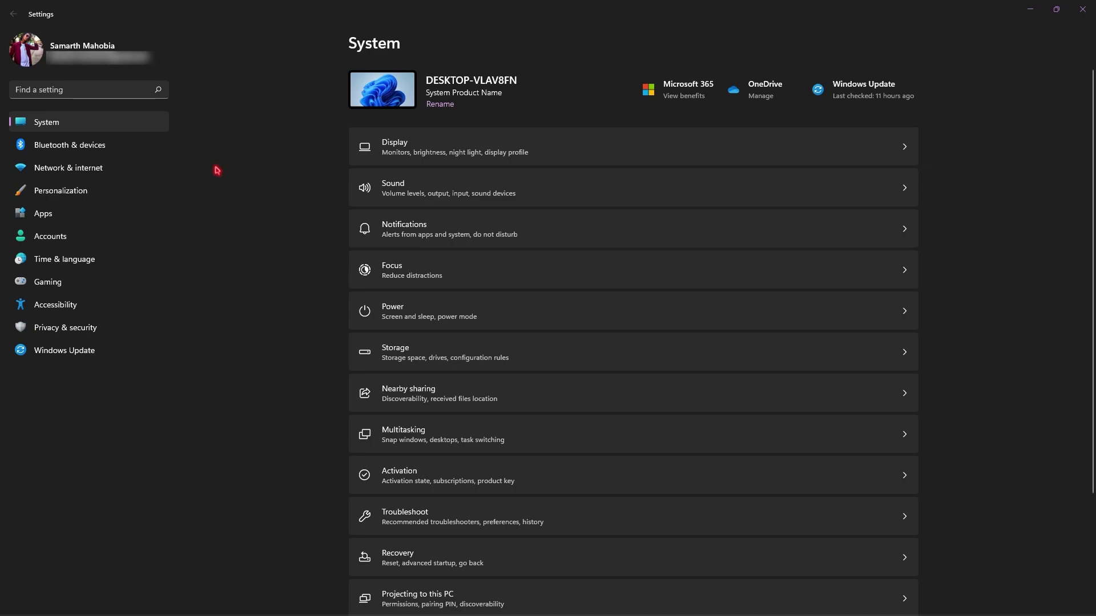
left_click(87, 94)
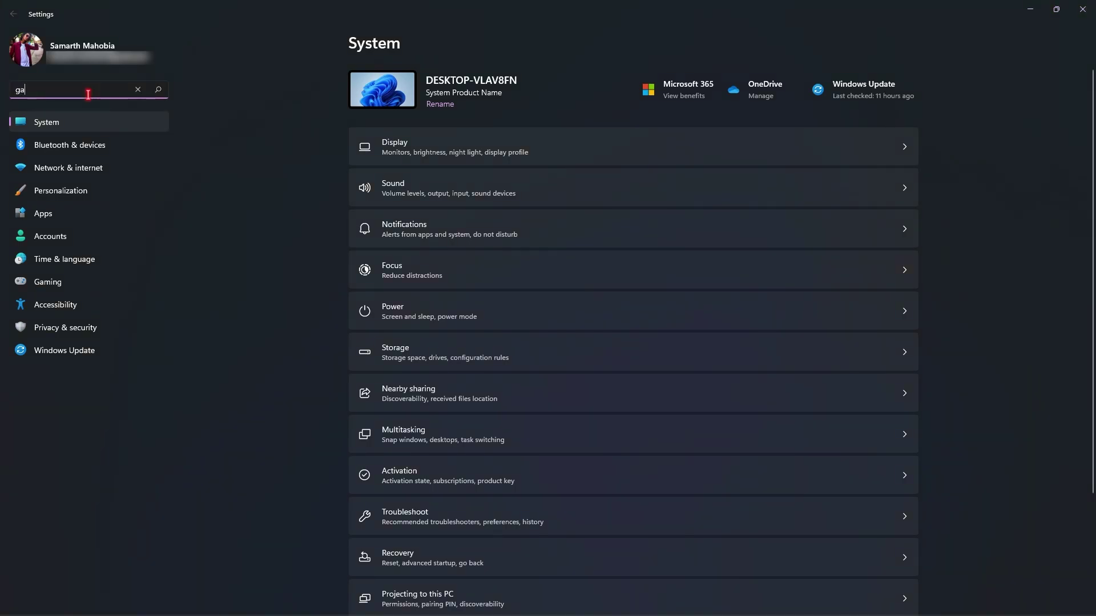
type("game mode")
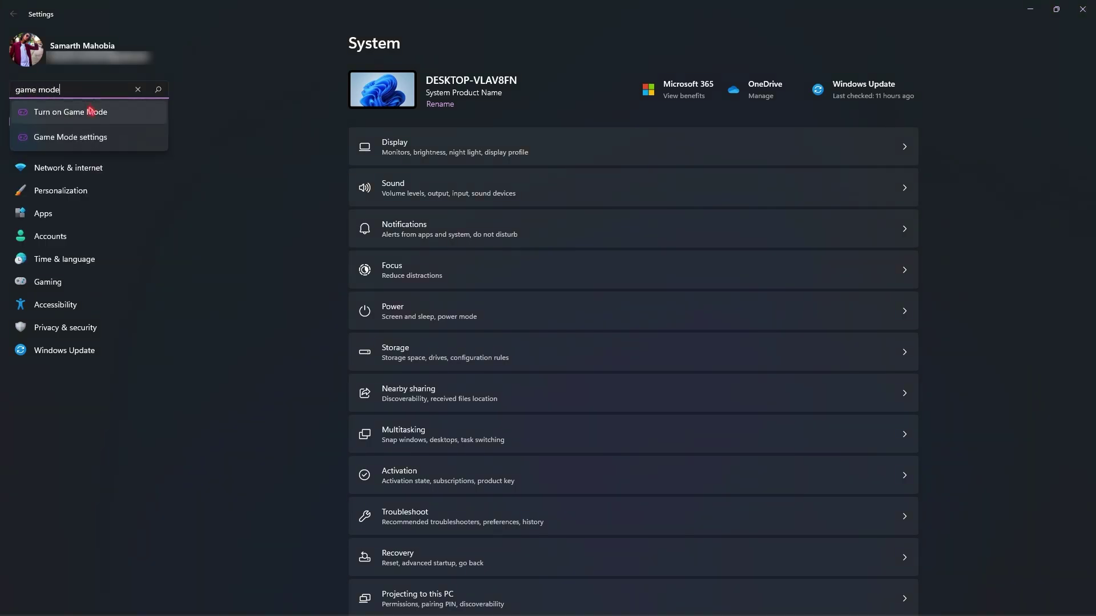
left_click(92, 111)
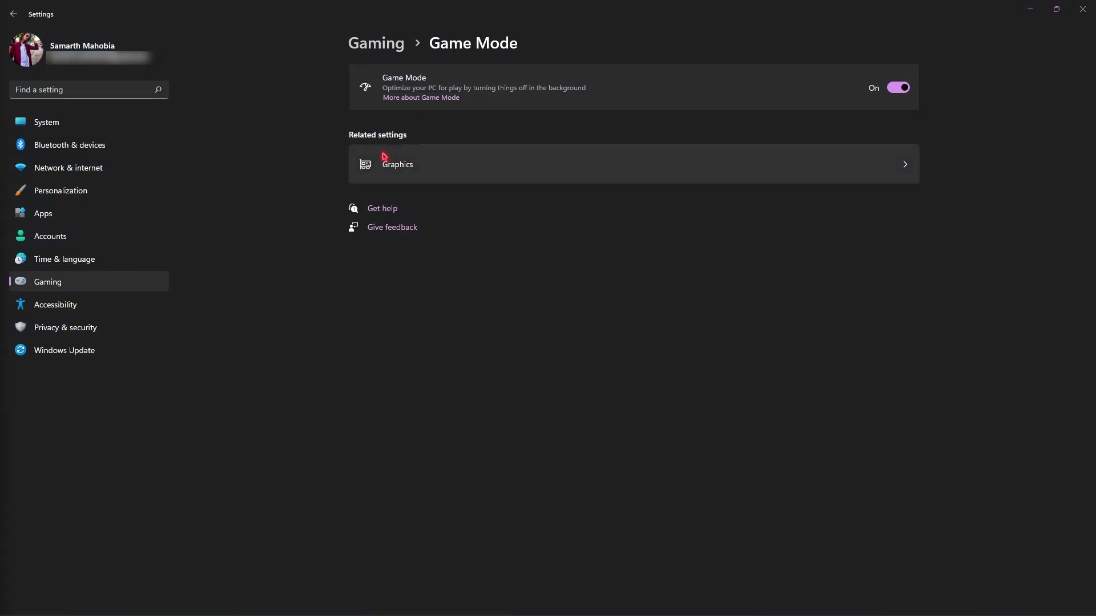
Step: Open Graphics' default graphics settings to confirm hardware-accelerated GPU scheduling is On
left_click(414, 165)
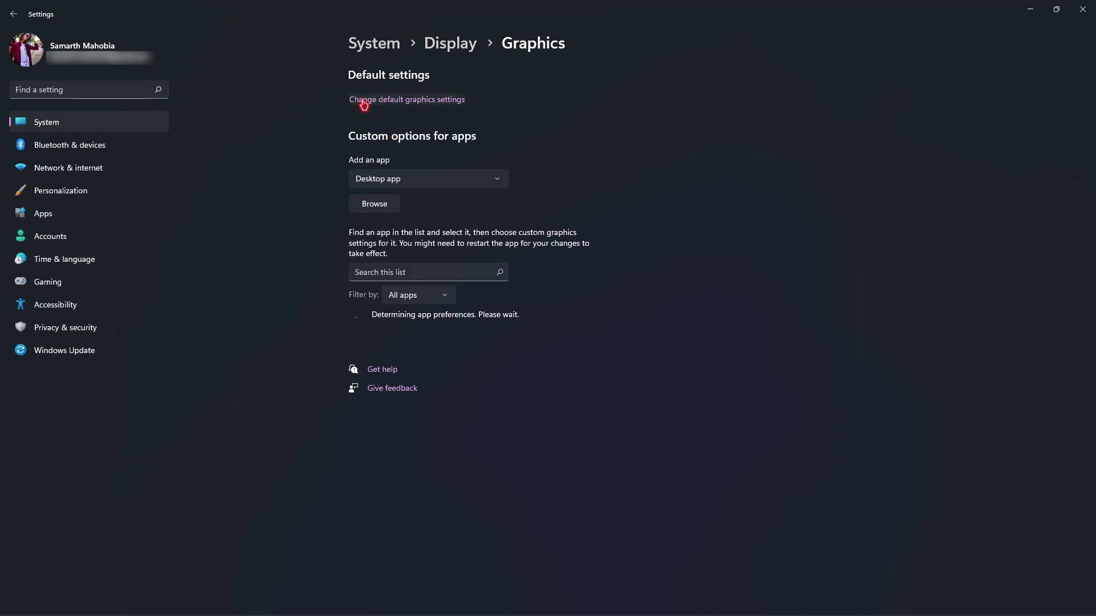
left_click(410, 101)
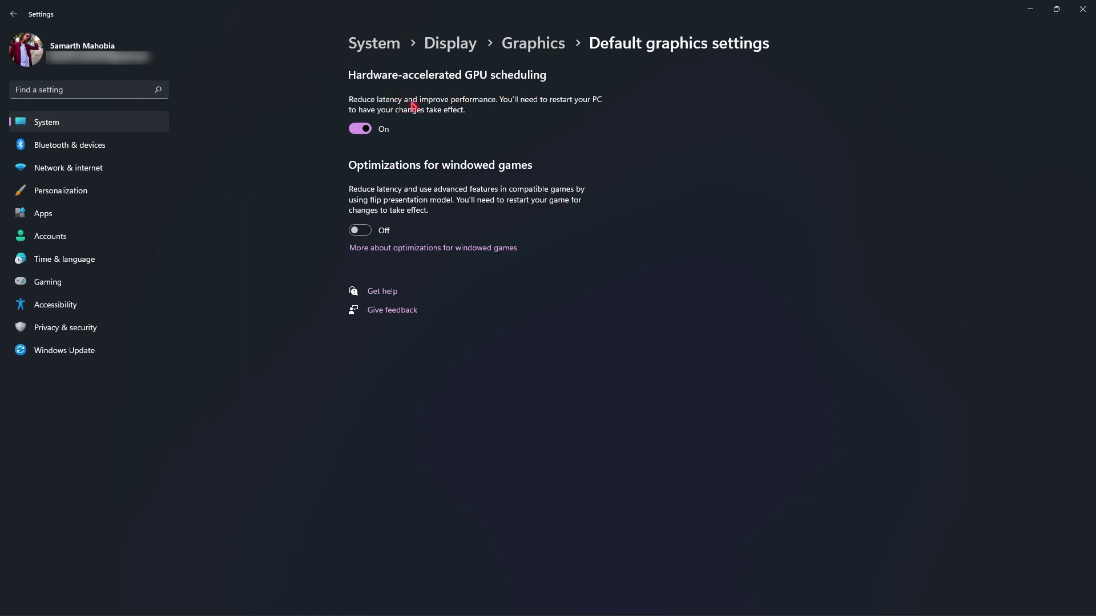
Step: Back on the Graphics page, scroll the app list, cancel the Browse picker, then minimize Settings
left_click(526, 48)
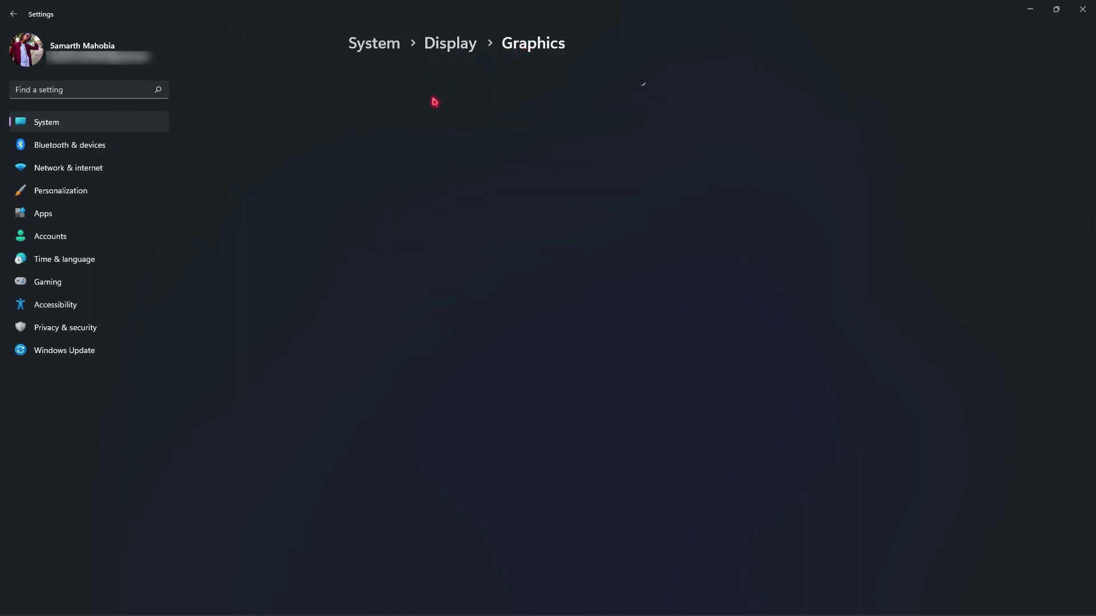
scroll(414, 408, "down", 10)
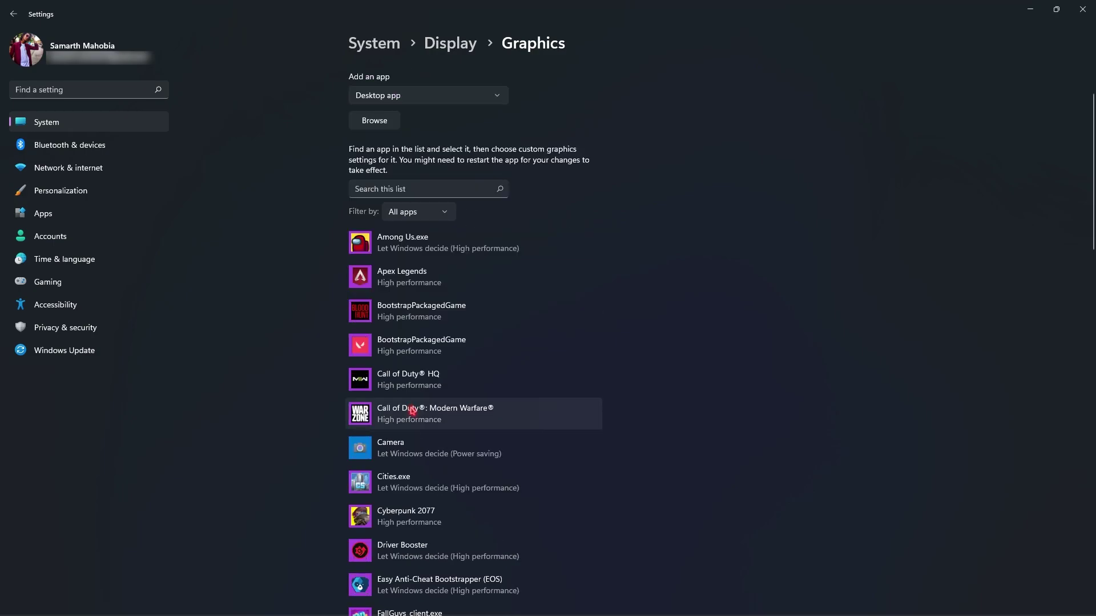
scroll(412, 406, "down", 12)
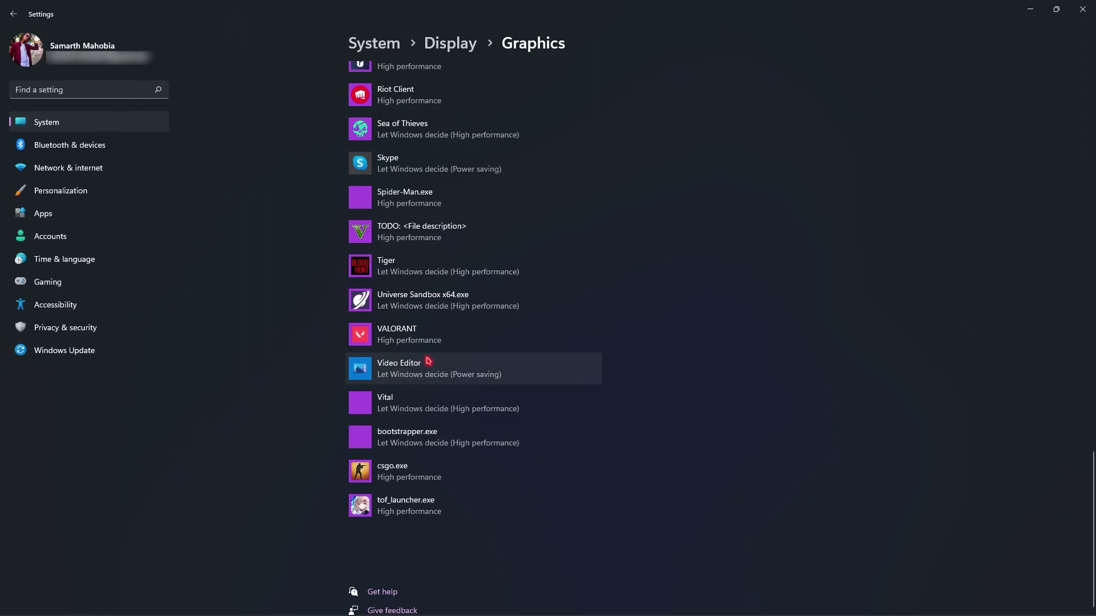
scroll(424, 362, "up", 20)
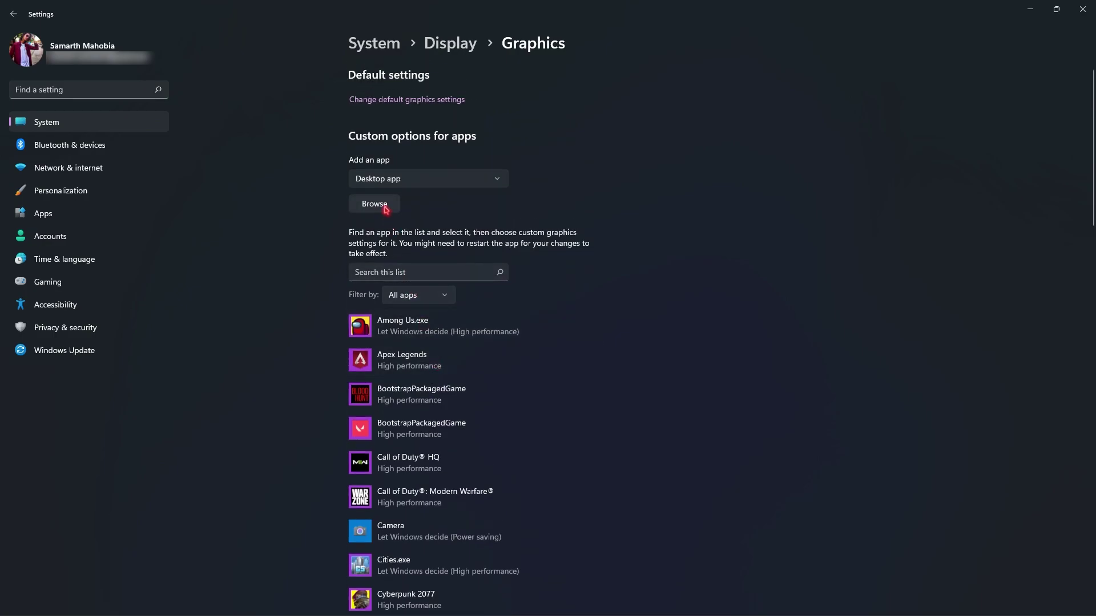
left_click(355, 203)
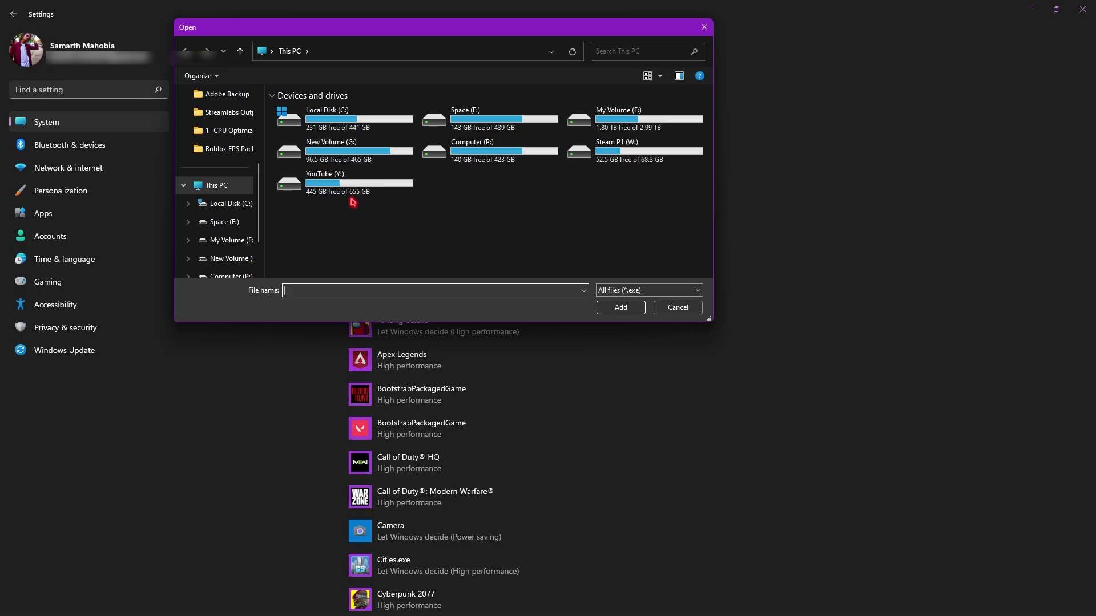
left_click(671, 307)
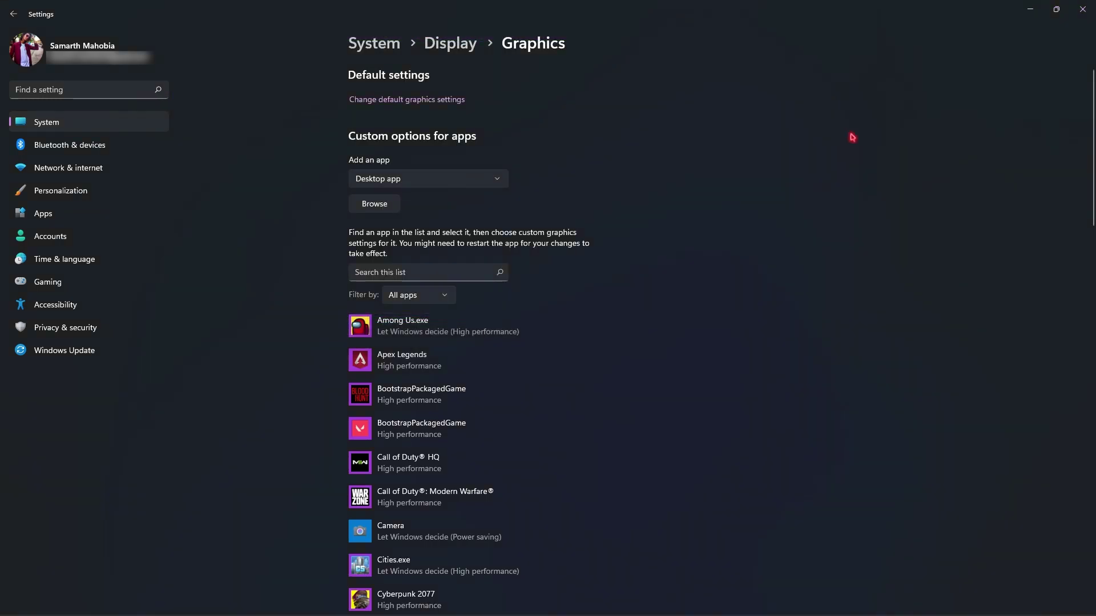
left_click(1040, 4)
Step: Open the Roblox Player shortcut's file location maximized, expose its folder path, then minimize Explorer
right_click(963, 10)
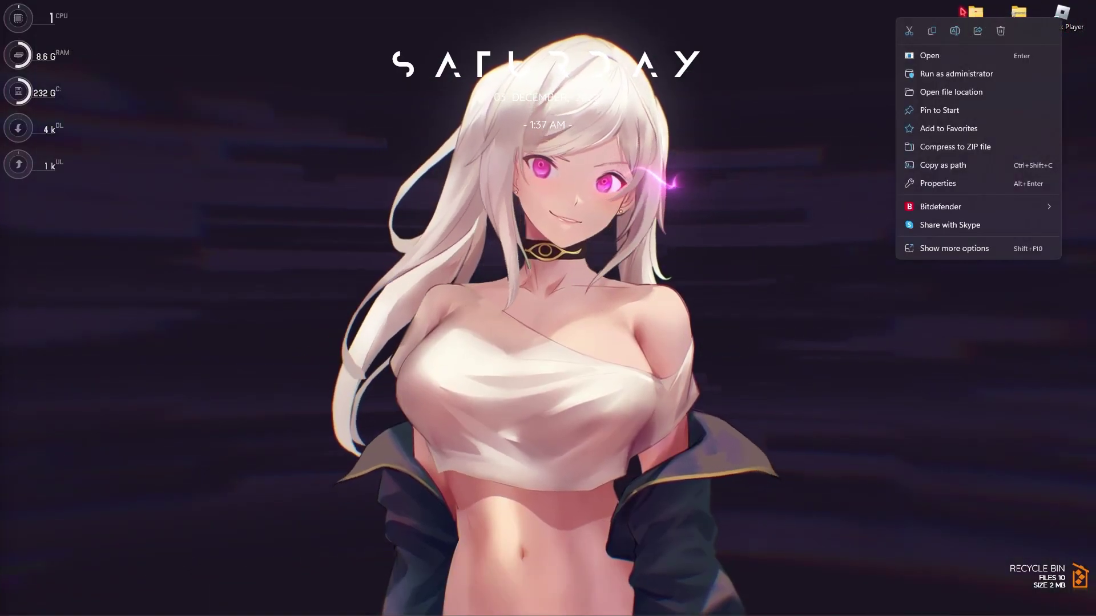
left_click(939, 92)
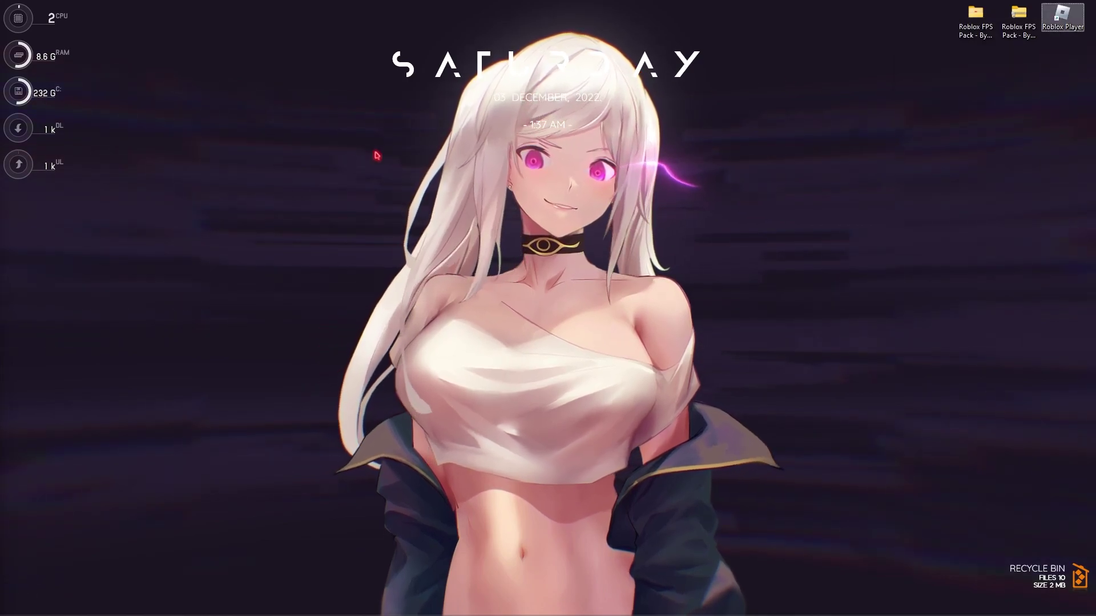
double_click(355, 100)
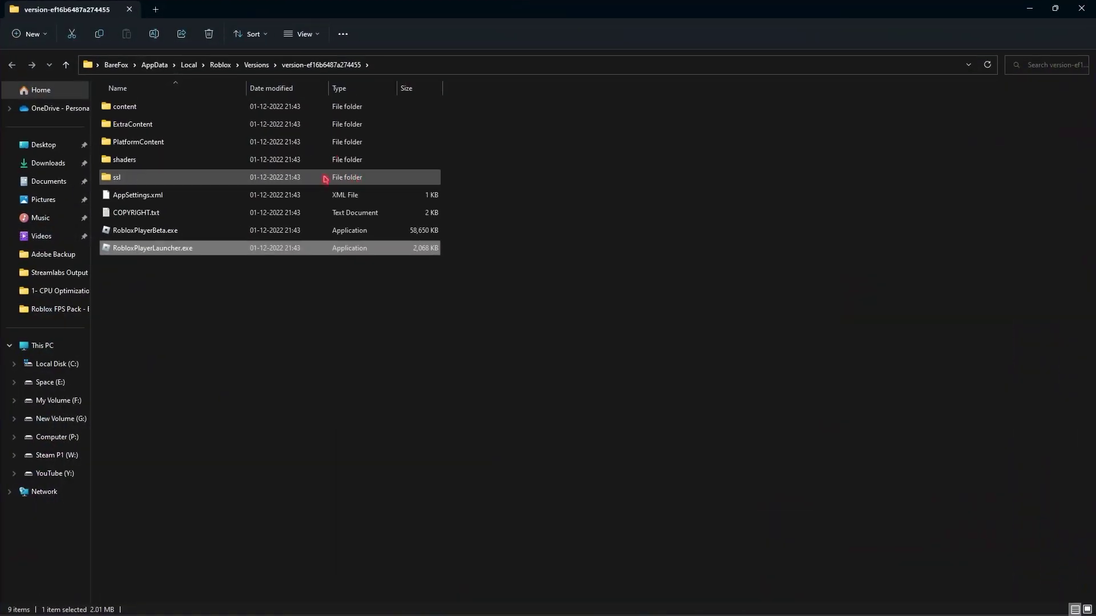
left_click(389, 67)
key("ctrl+c")
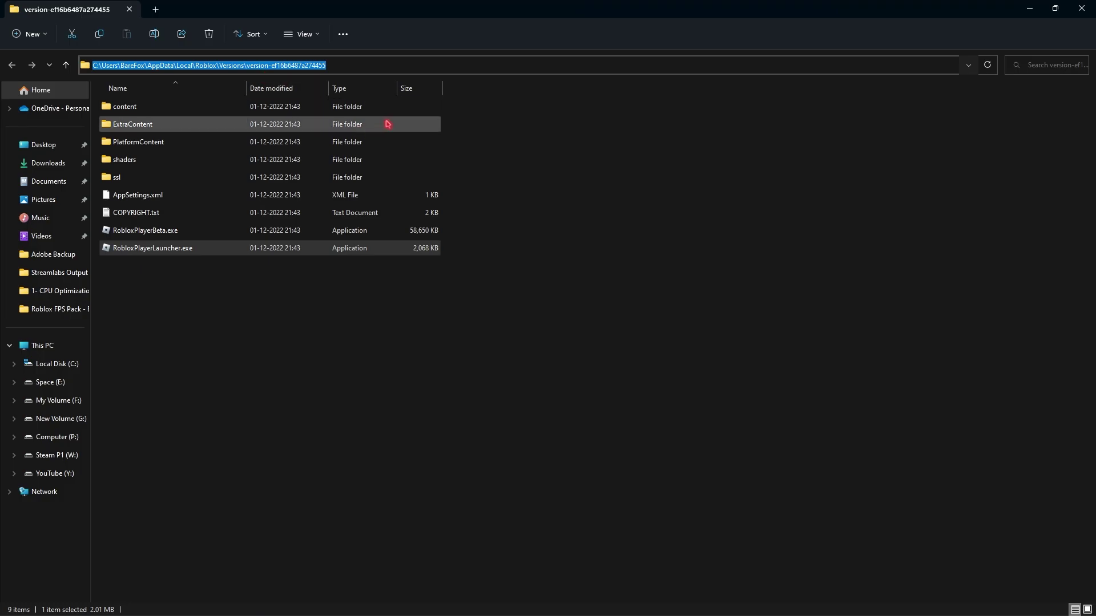
left_click(1029, 8)
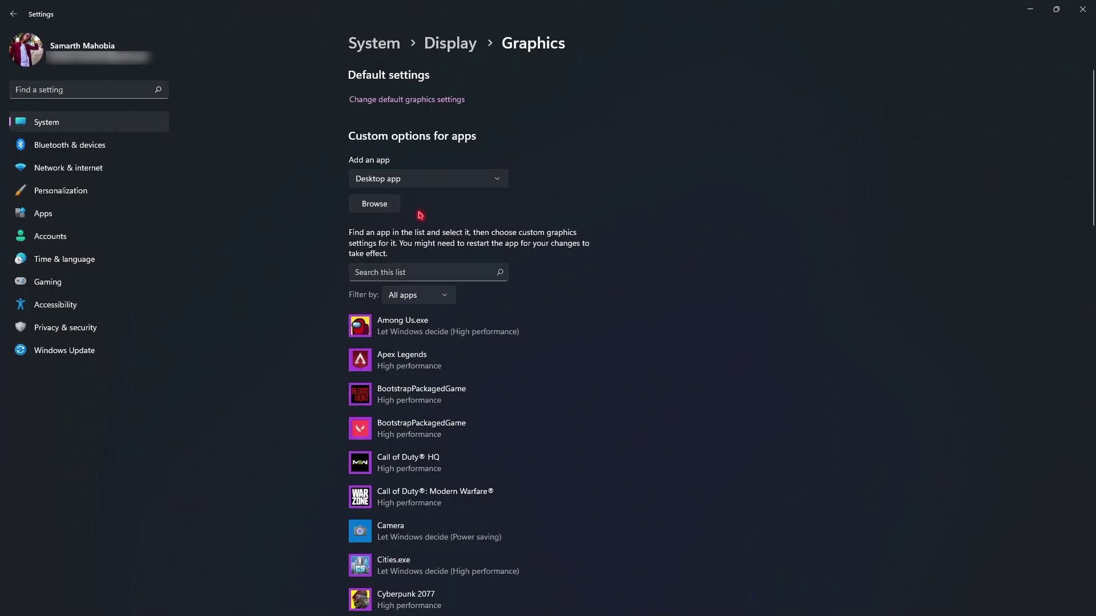
Step: Add RobloxPlayerLauncher.exe from the Roblox version folder to the graphics list at High performance
left_click(380, 204)
left_click(336, 53)
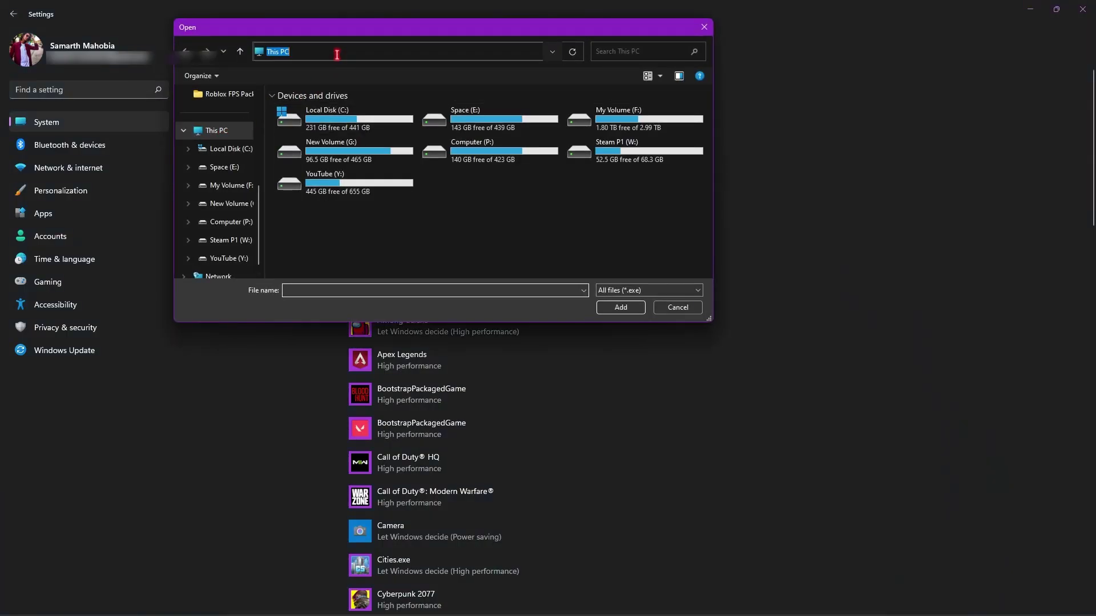
key("Return")
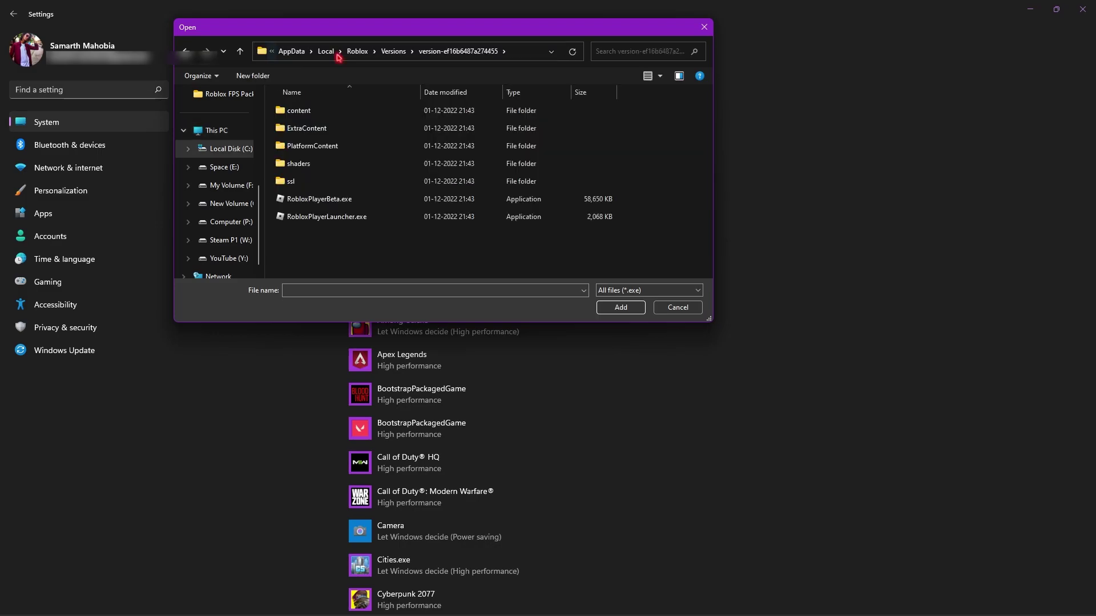
left_click(306, 221)
left_click(605, 308)
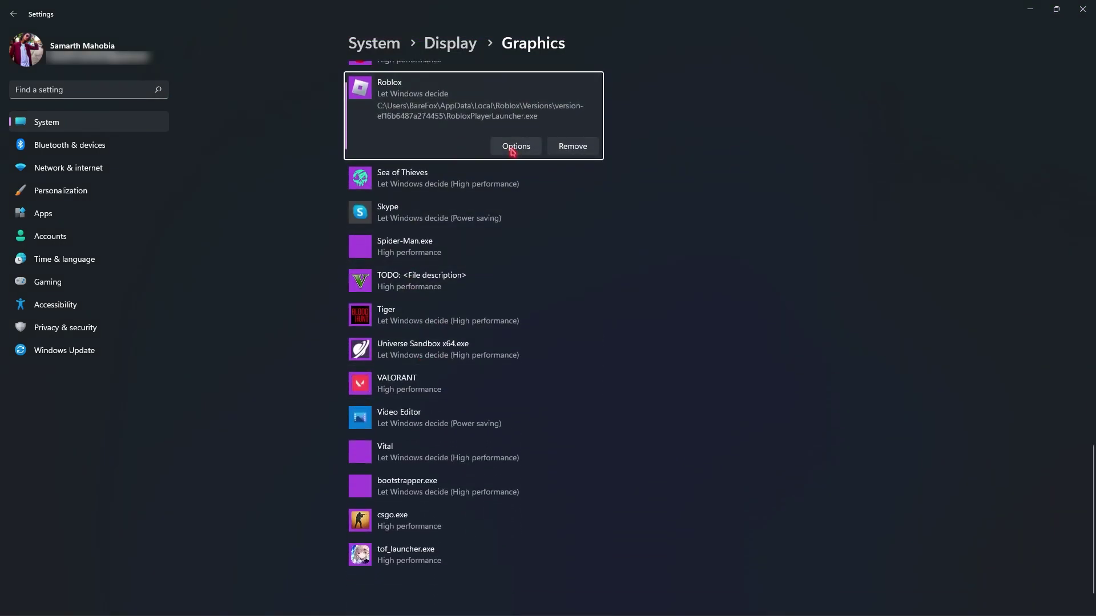
left_click(519, 148)
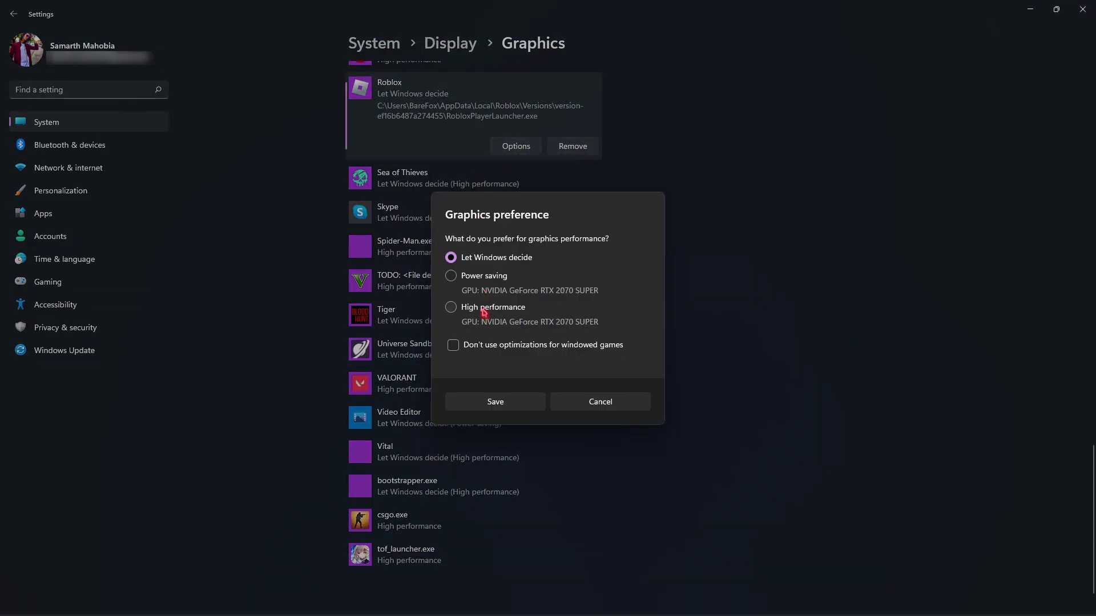
left_click(496, 409)
scroll(433, 257, "up", 15)
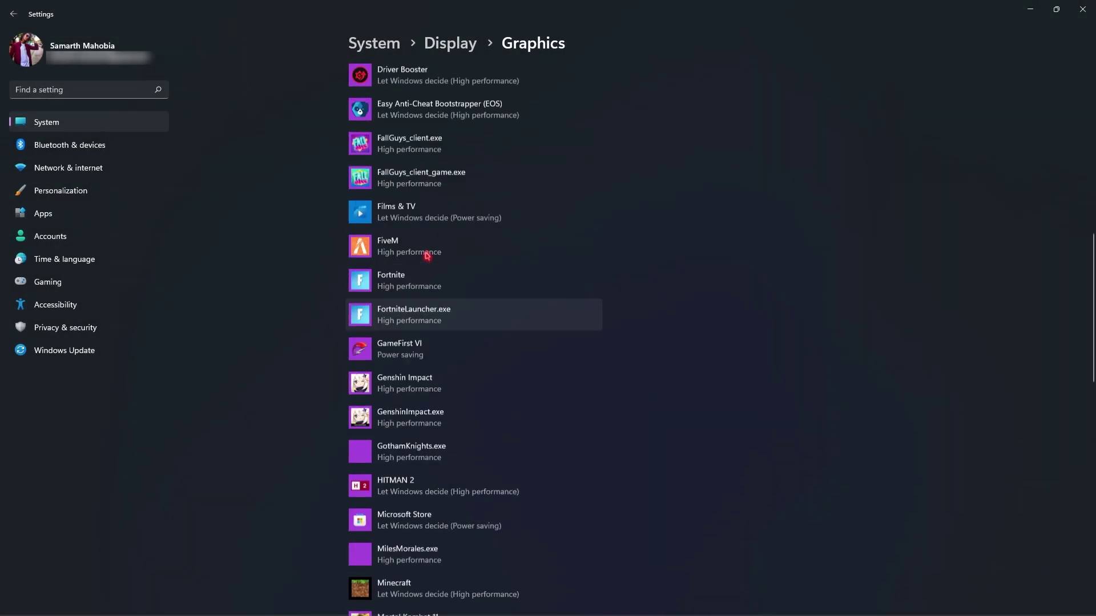
Step: Add RobloxPlayerBeta.exe via the pasted folder path and set Roblox Game Client to High performance
left_click(388, 213)
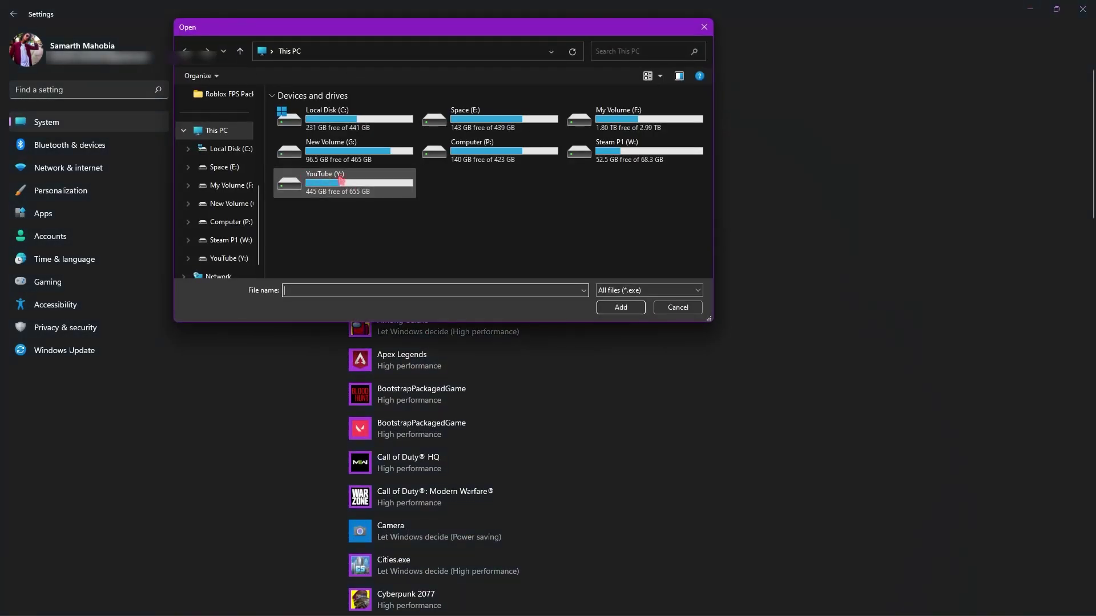
left_click(383, 51)
key("ctrl+v")
key("Return")
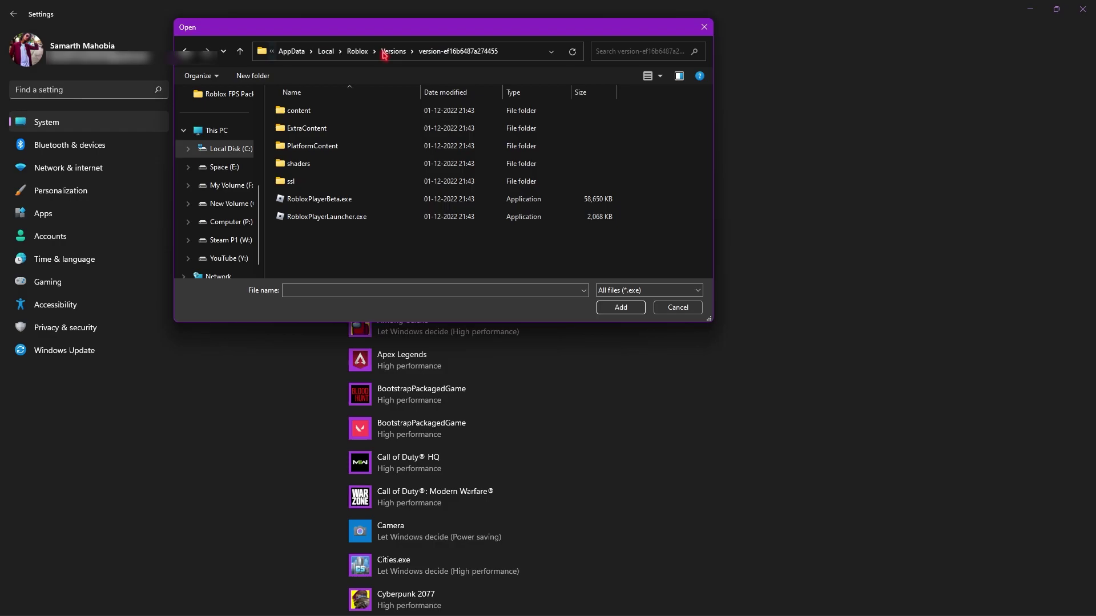
left_click(334, 201)
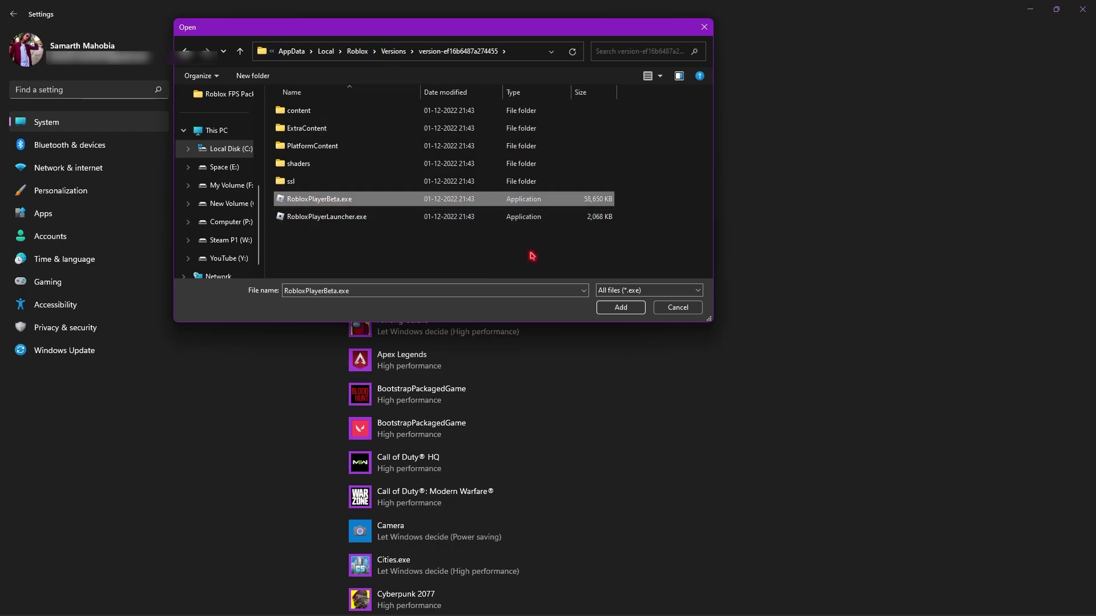
left_click(621, 308)
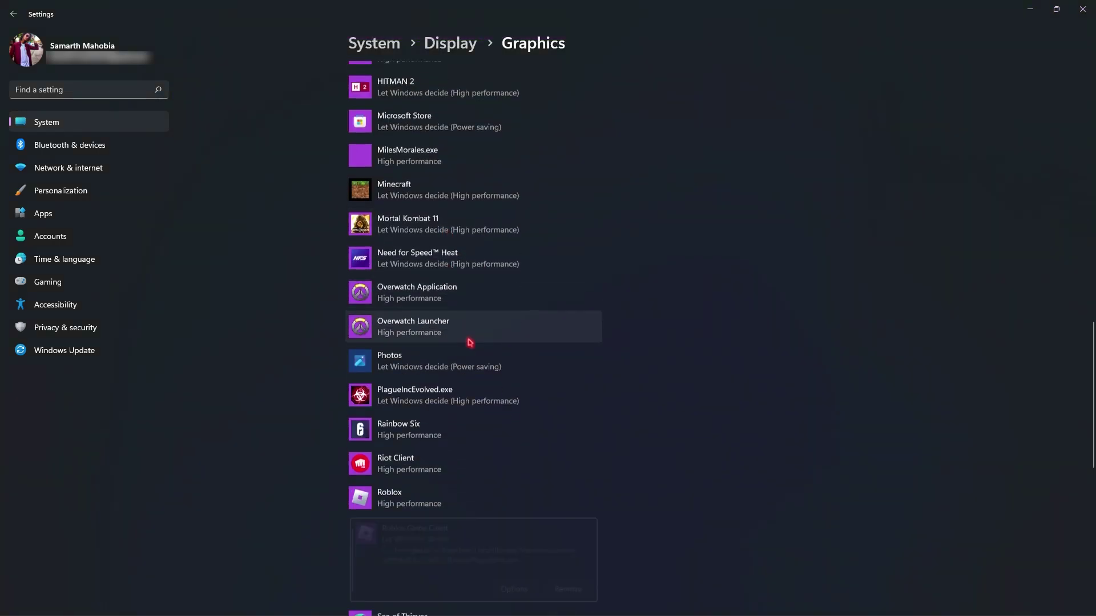
left_click(527, 145)
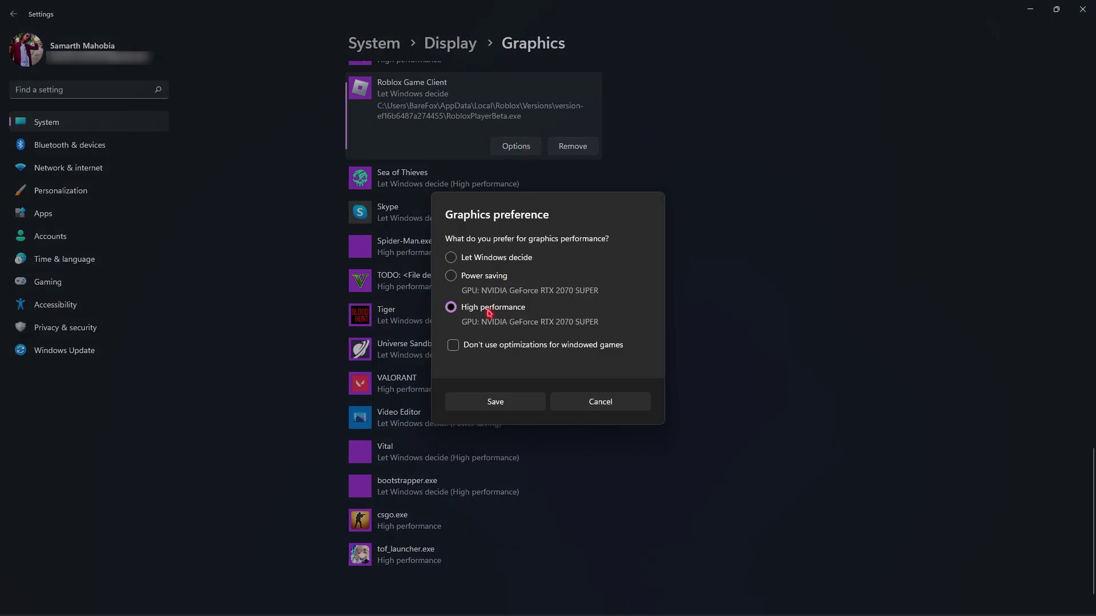
left_click(499, 407)
scroll(702, 251, "up", 2)
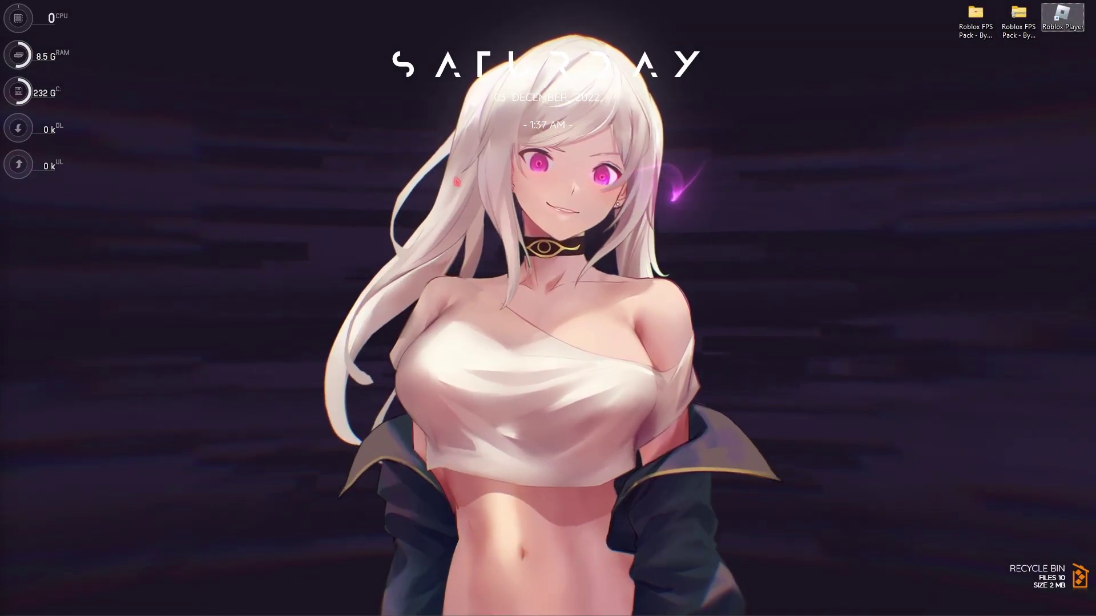
Step: In System Configuration's advanced boot options, set the number of processors to 24 and apply
key("super")
type("system configuration")
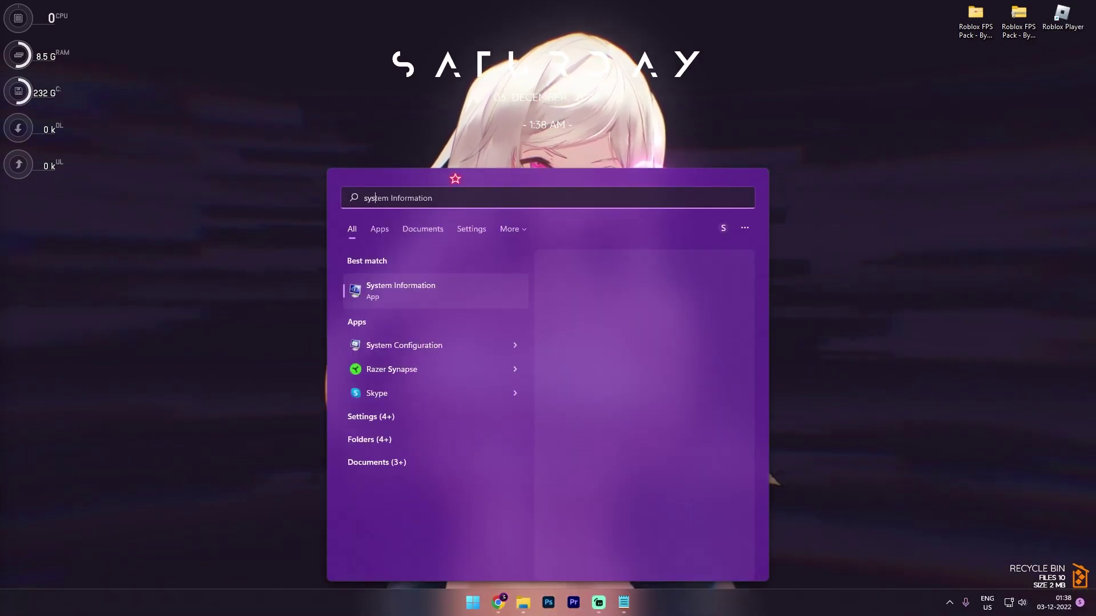
key("Return")
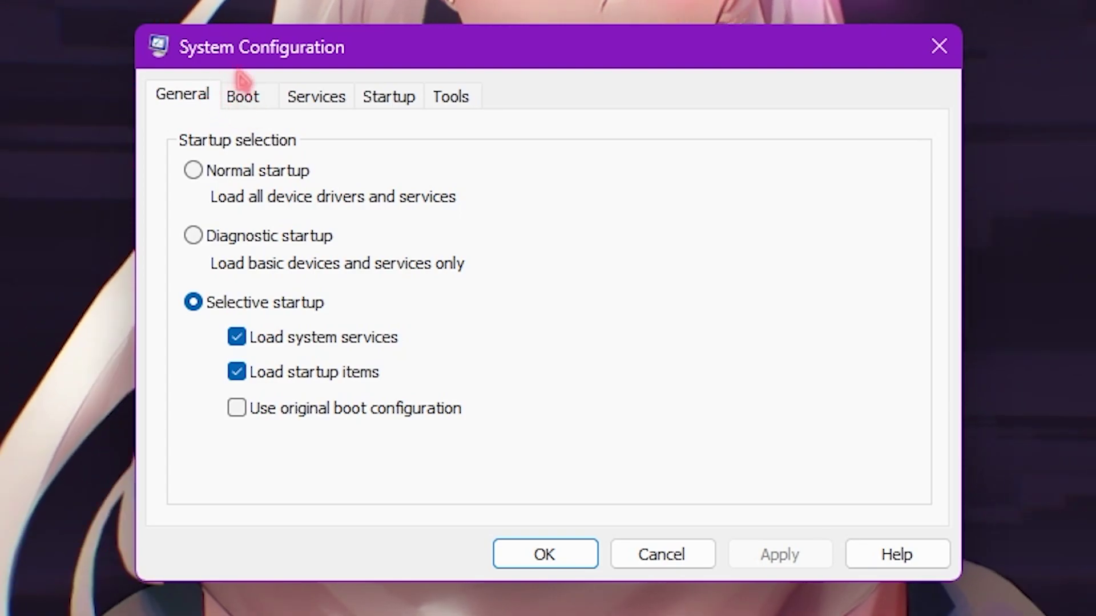
left_click(244, 98)
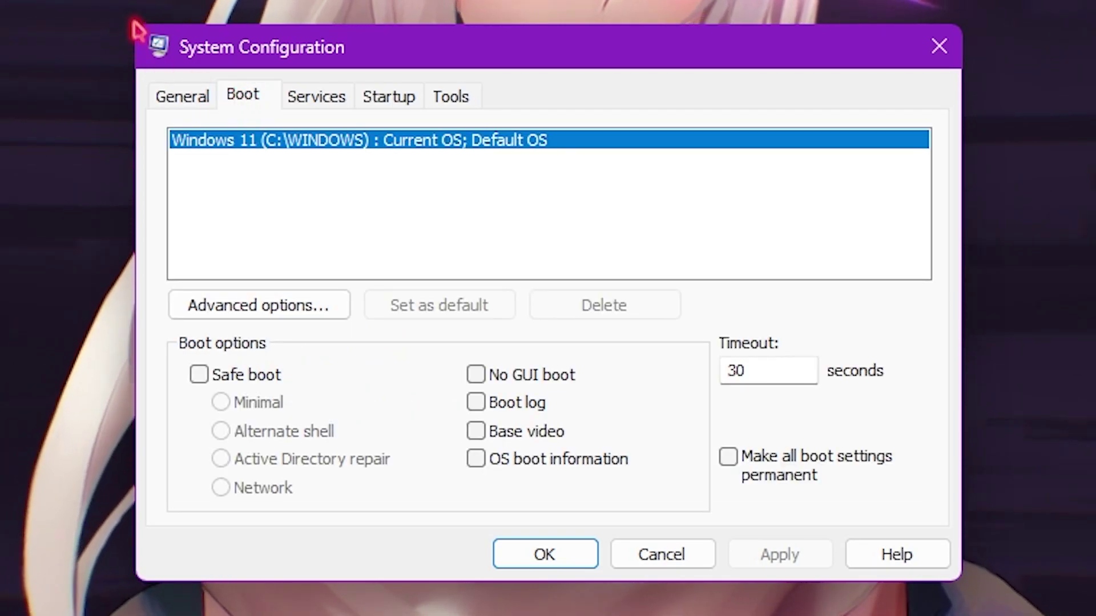
left_click(261, 308)
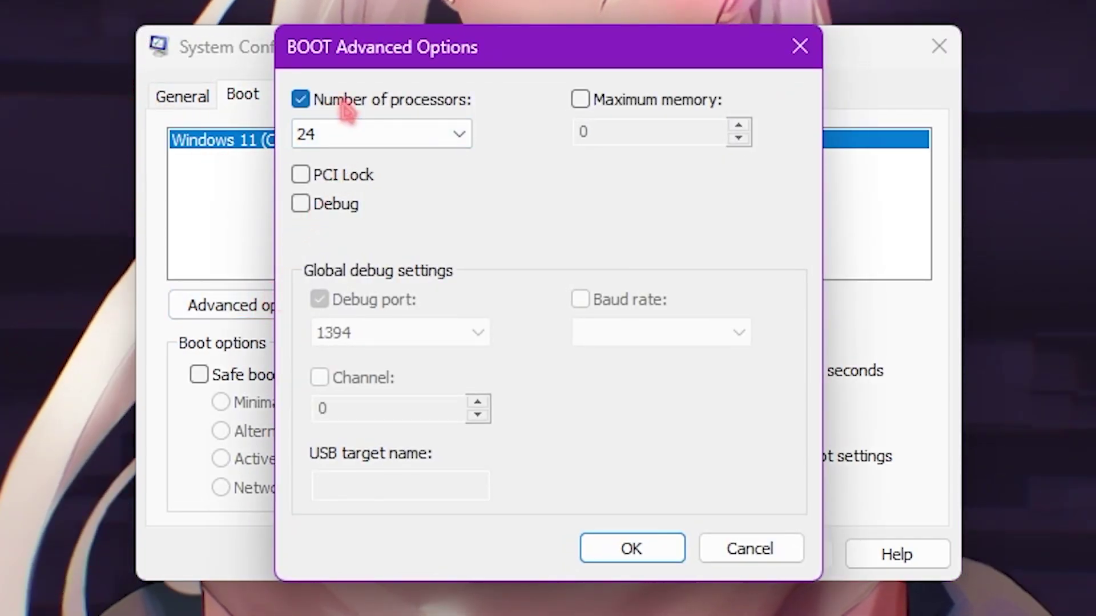
left_click(394, 133)
left_click(337, 593)
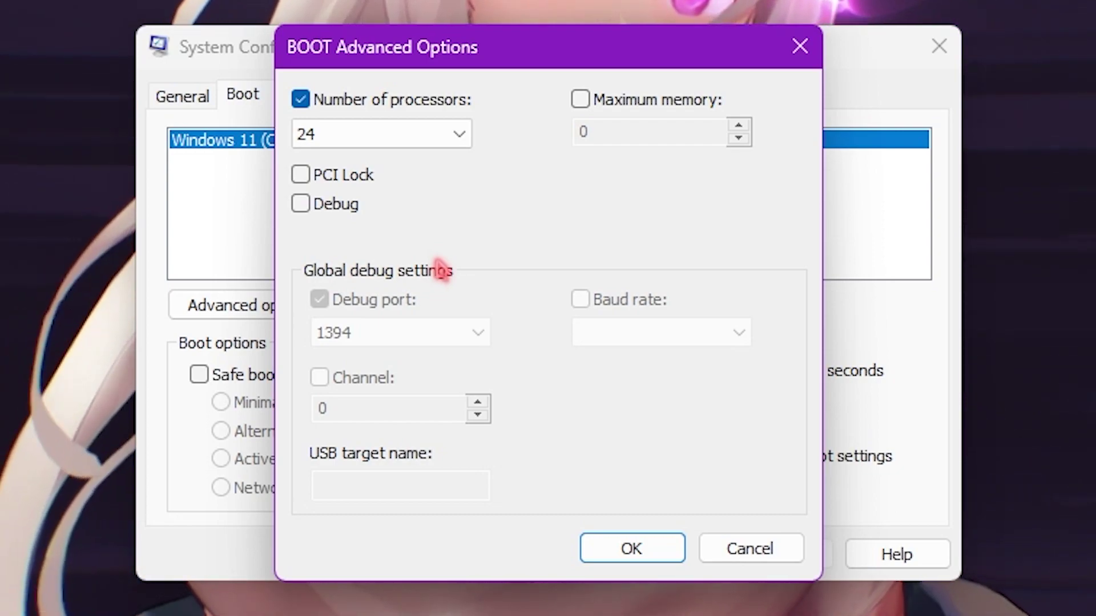
left_click(622, 551)
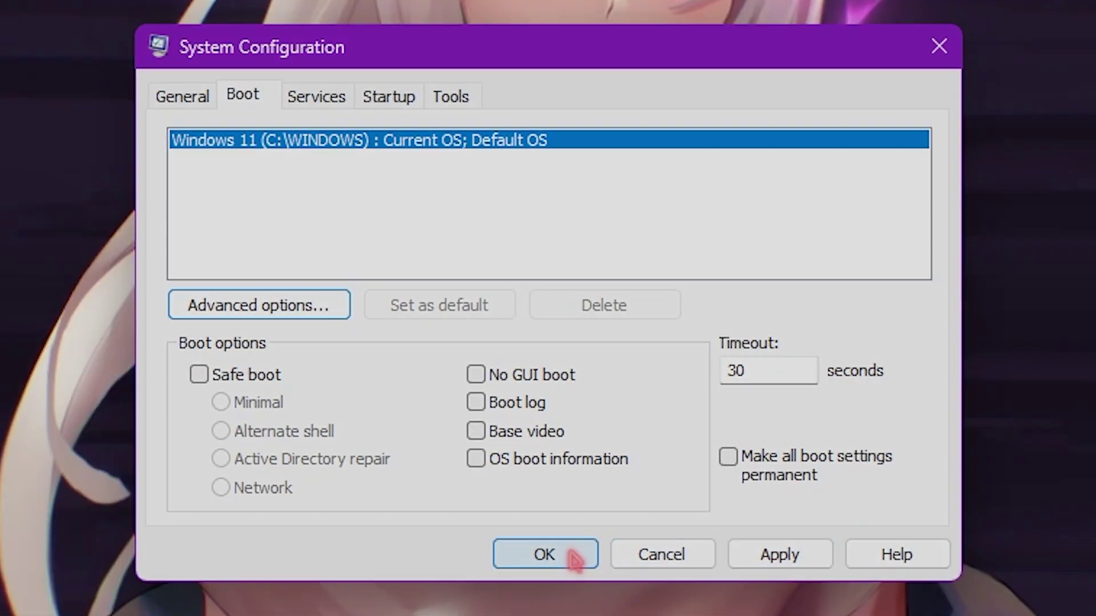
left_click(577, 557)
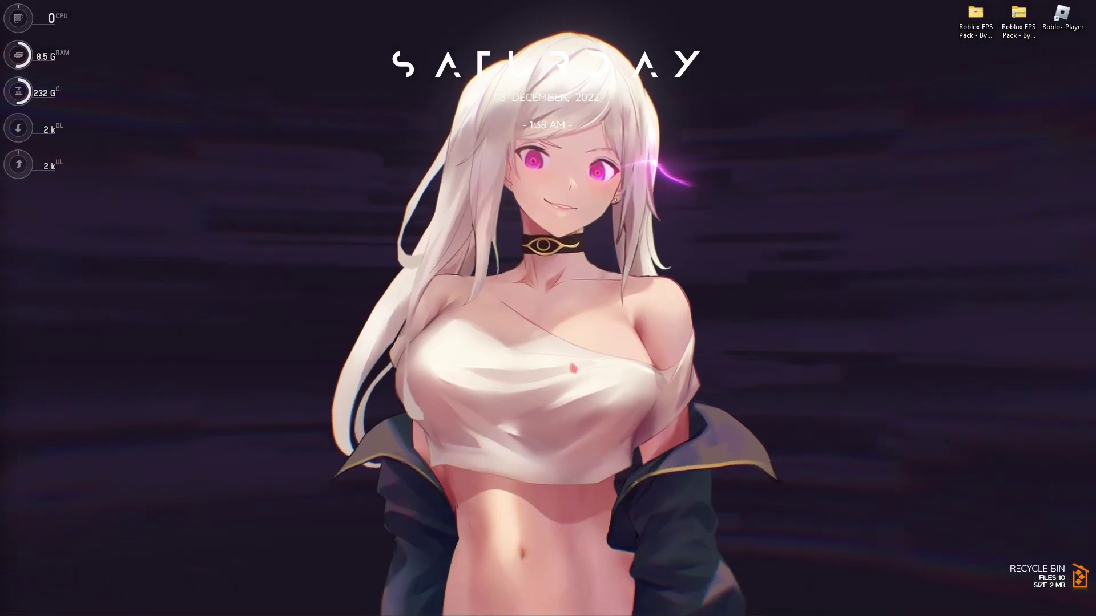
Step: Create a restore point named 'Roblox' for Local Disk (C:) in System Protection
key("super")
type("create a restore point")
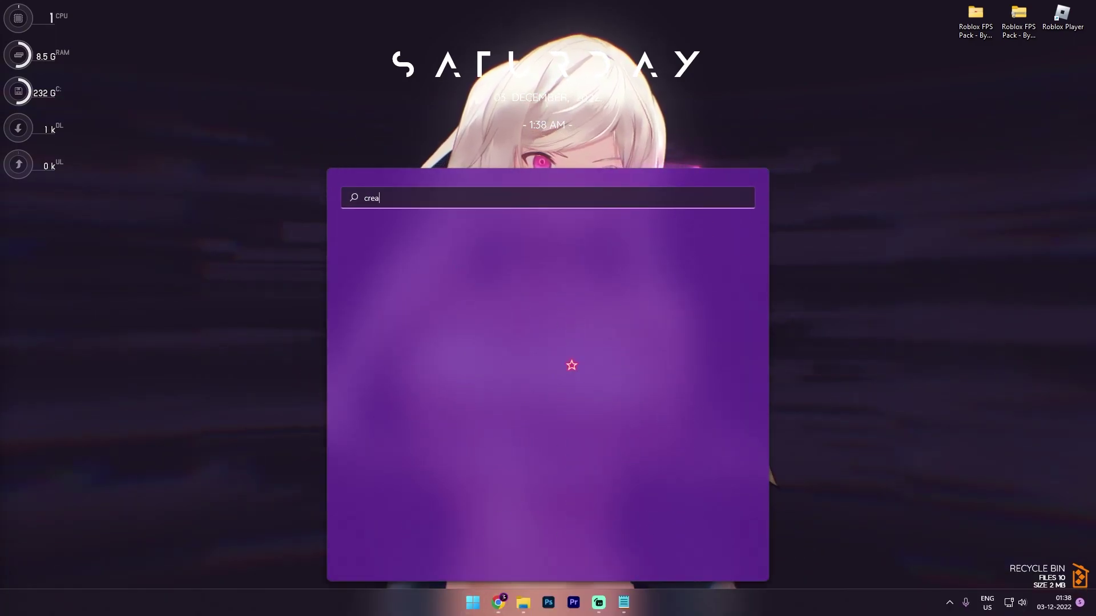
left_click(572, 370)
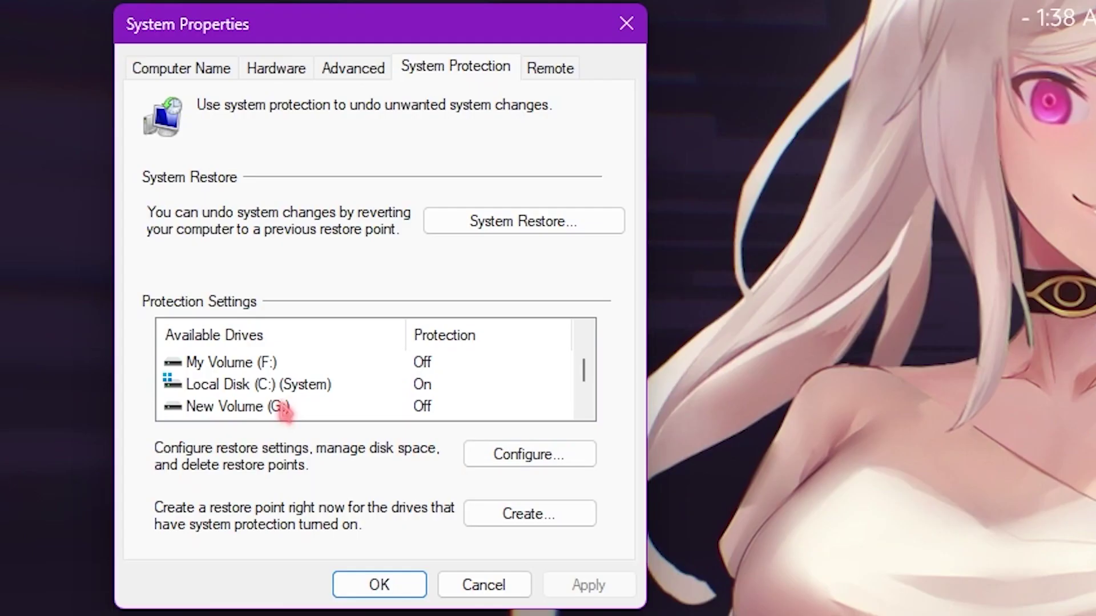
left_click(210, 390)
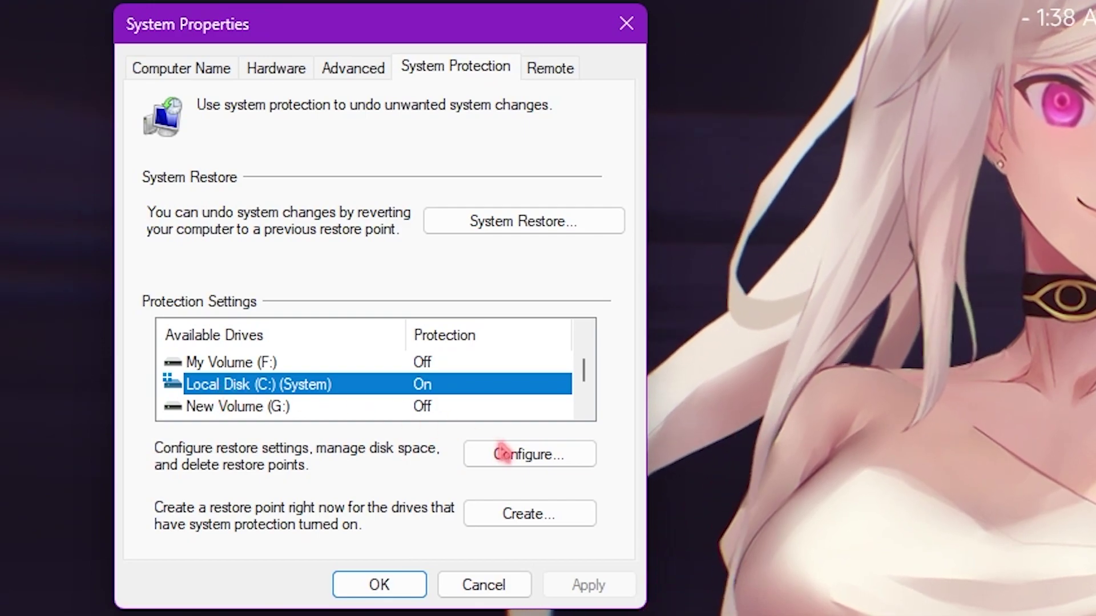
left_click(524, 515)
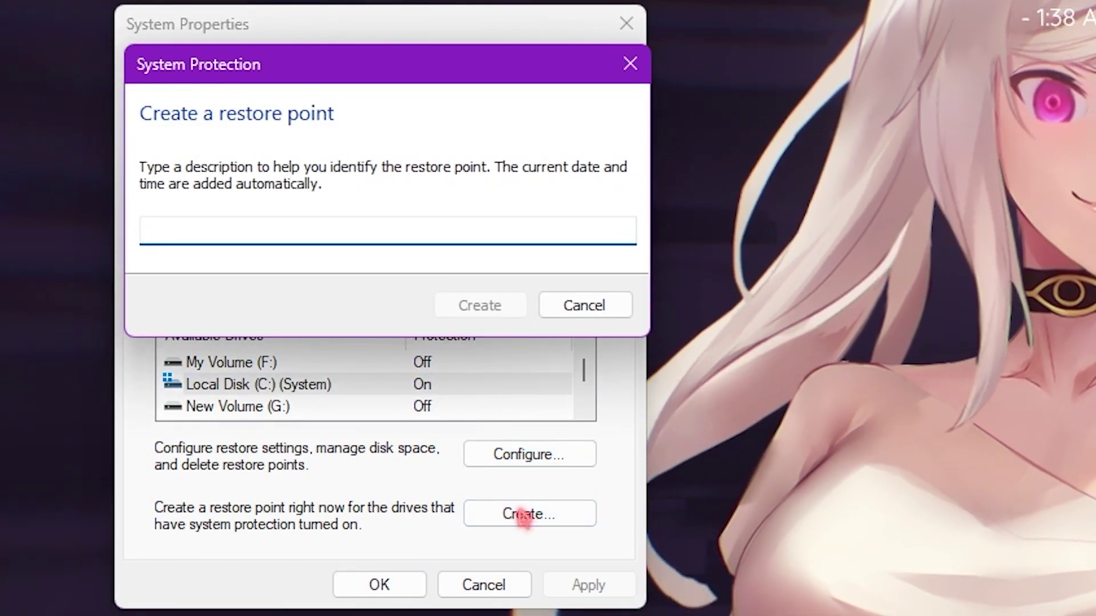
type("Roblox")
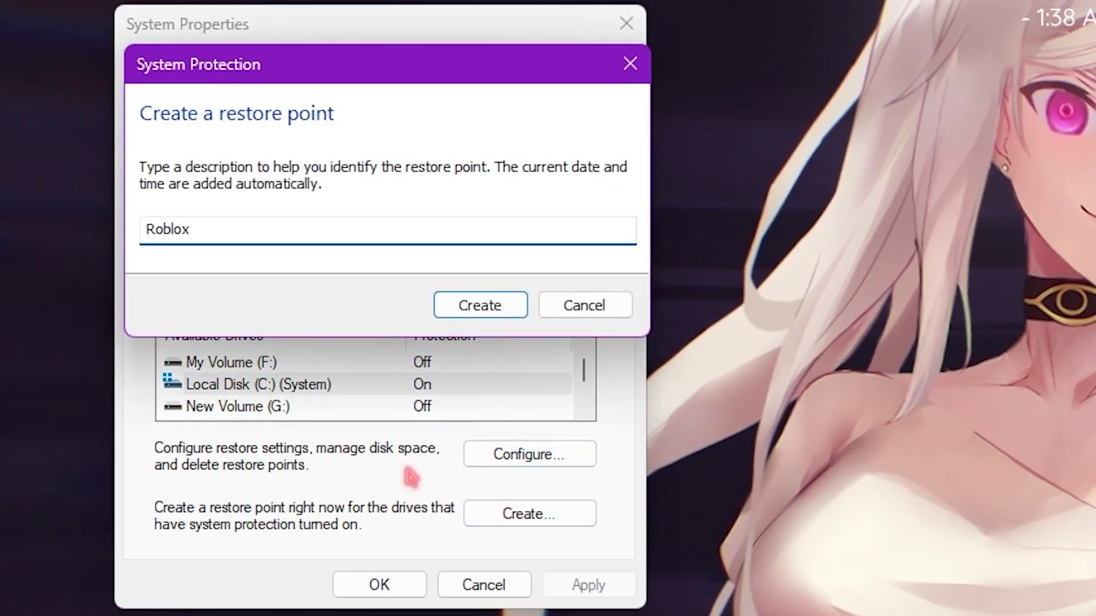
left_click(468, 306)
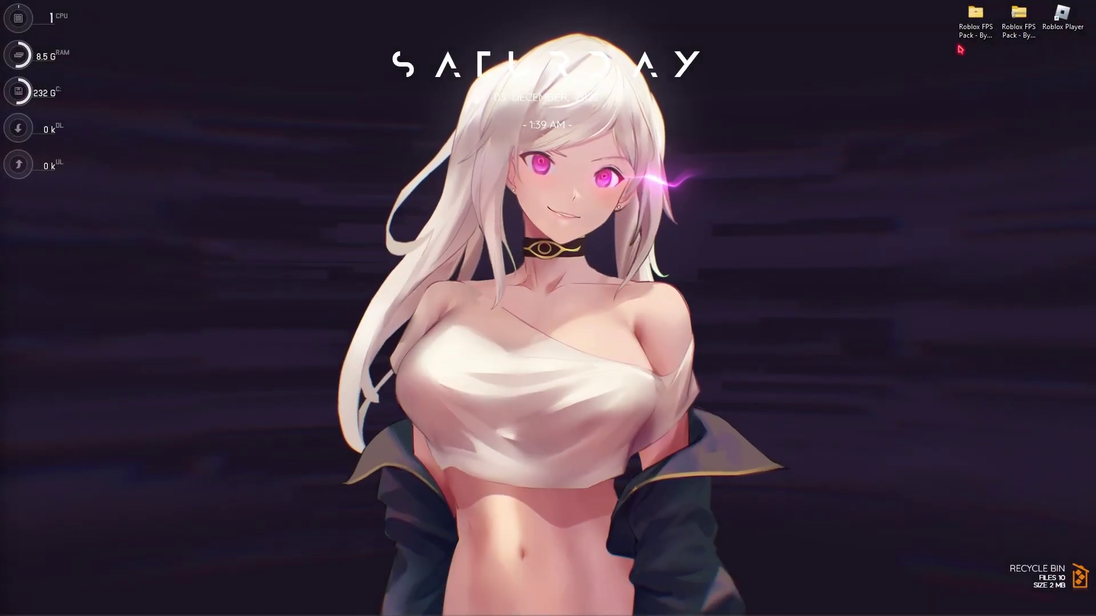
Step: Open the Roblox FPS Pack desktop folder and its 1- CPU Optimization Registries subfolder
left_click(977, 22)
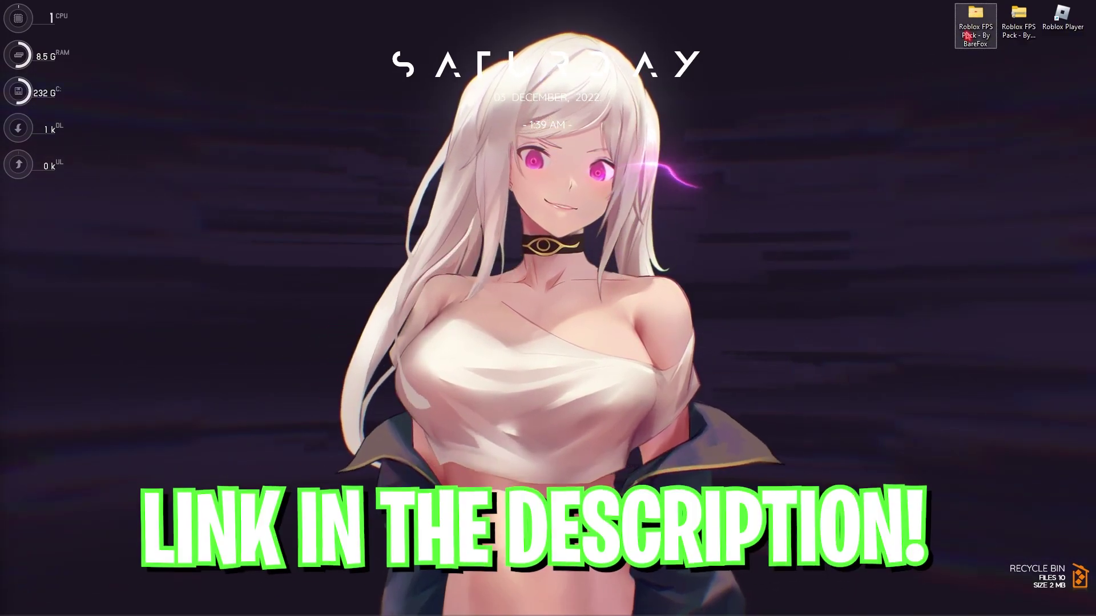
double_click(967, 36)
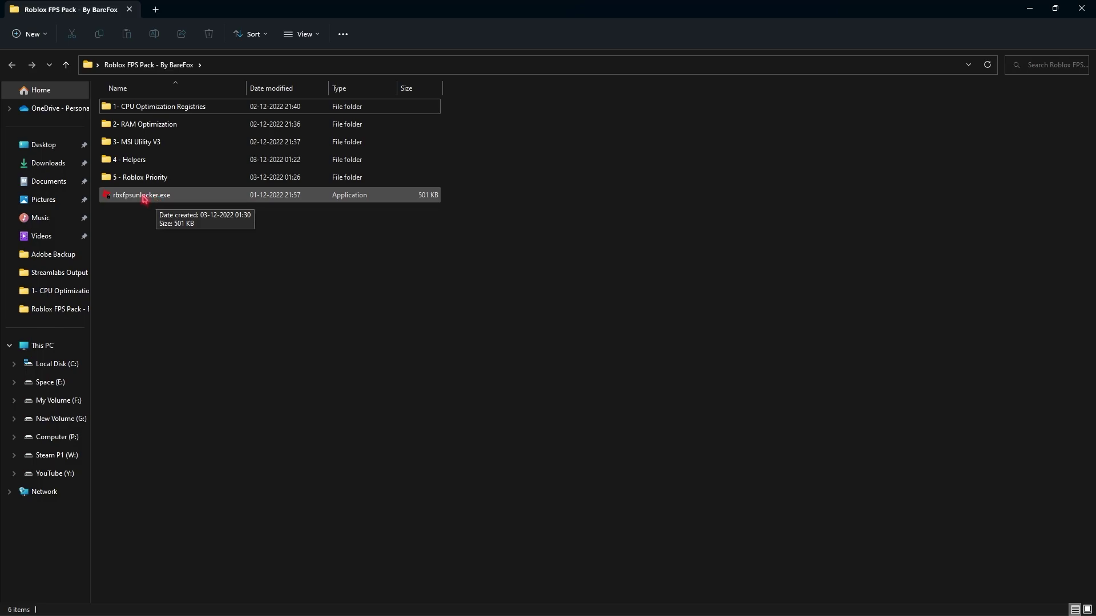
double_click(149, 112)
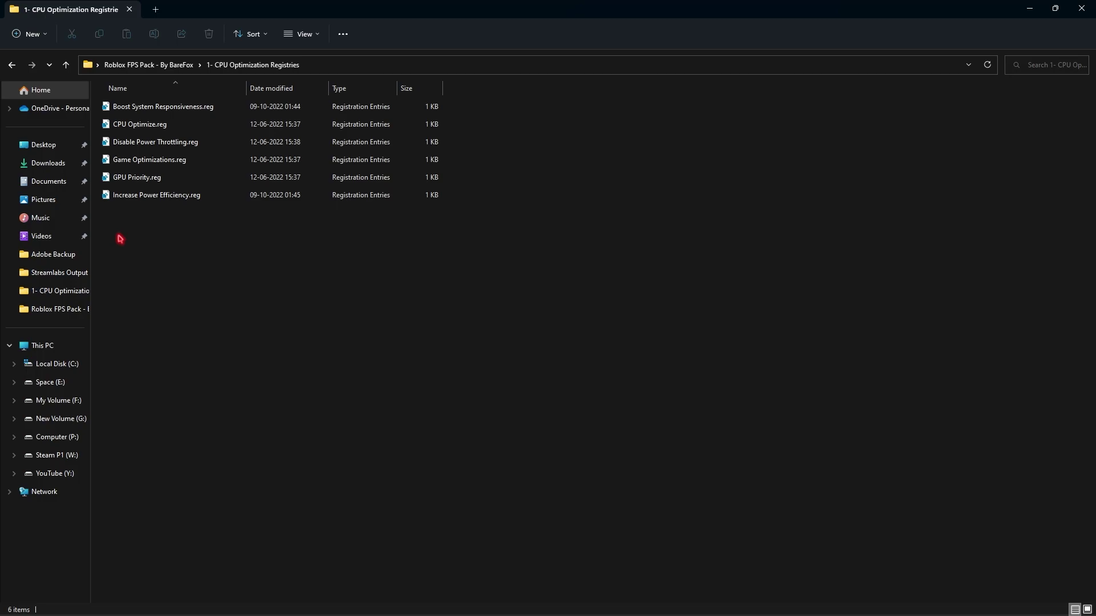
Step: Inspect Boost System Responsiveness.reg in Notepad, select all six registry files, then return to the pack folder
left_click(177, 112)
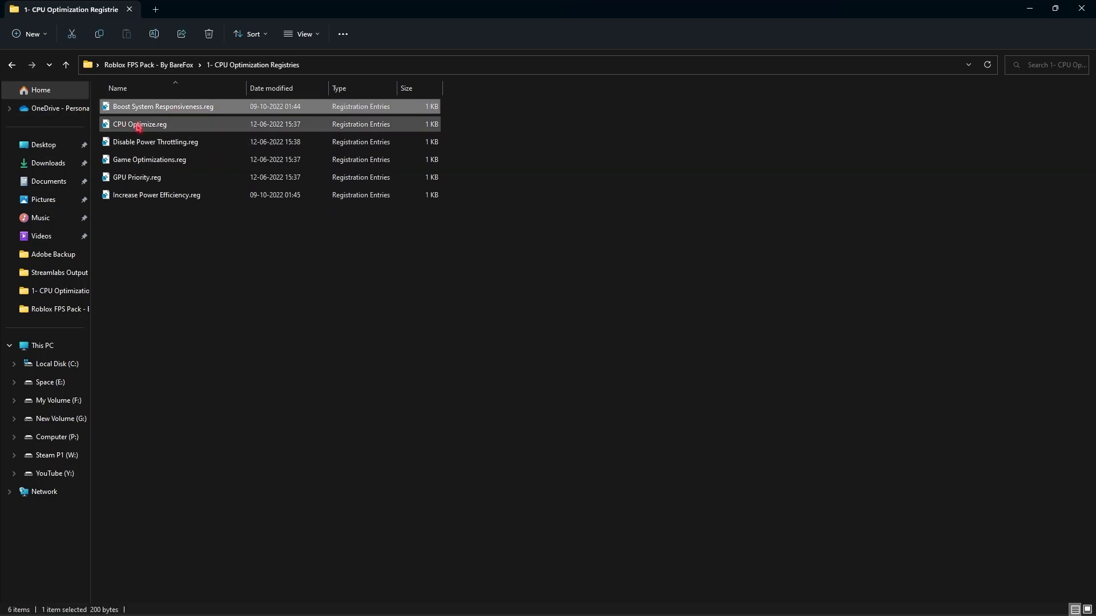
right_click(149, 111)
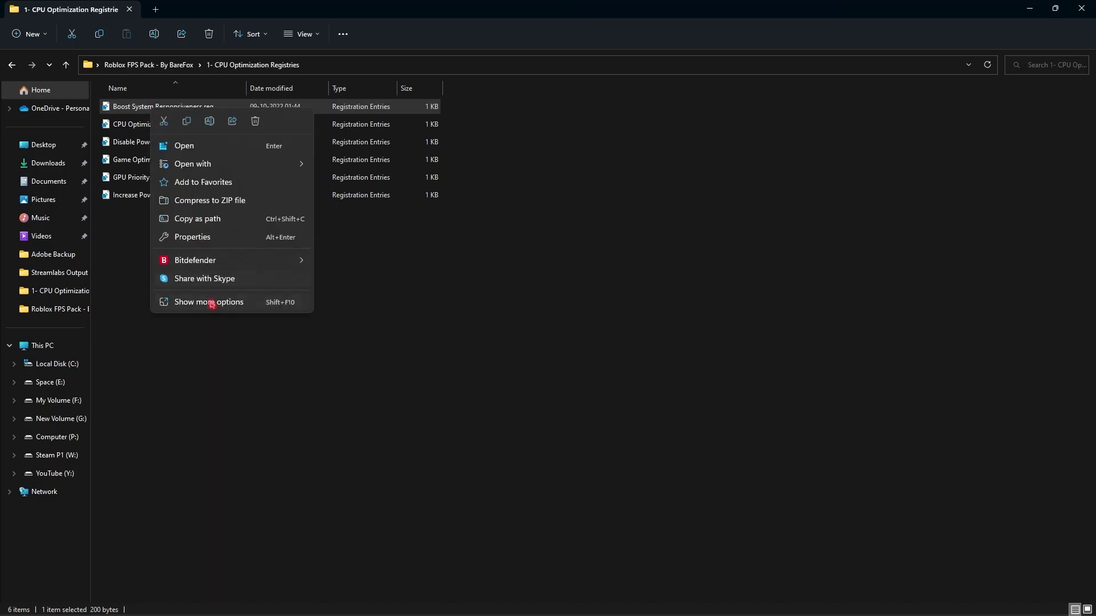
left_click(233, 302)
left_click(238, 327)
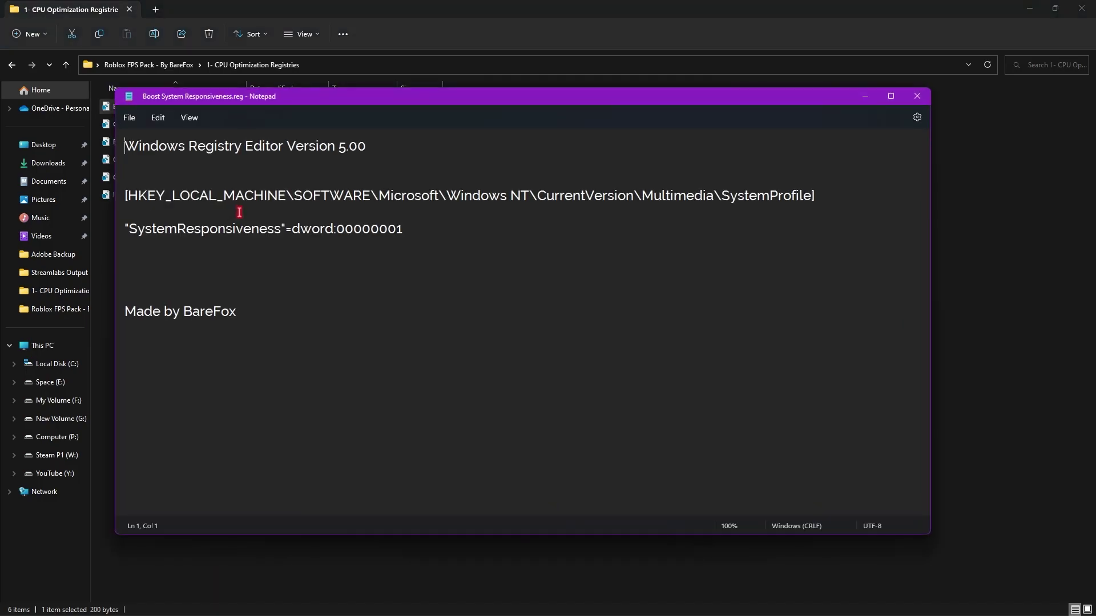
left_click_drag(406, 231, 127, 195)
left_click(393, 238)
left_click(917, 96)
left_click_drag(245, 283, 155, 107)
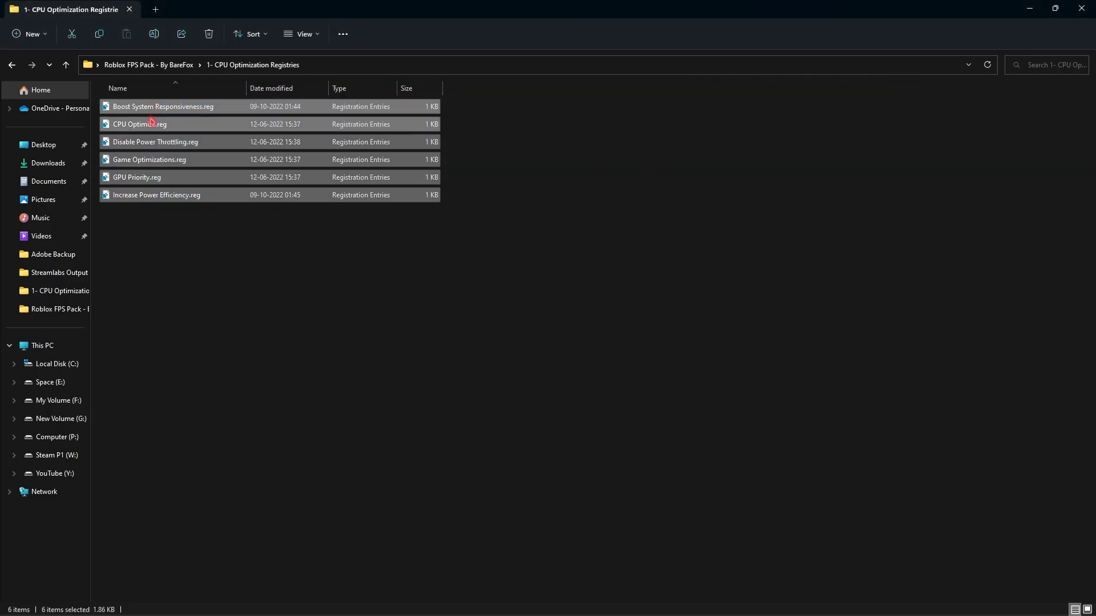
left_click(149, 66)
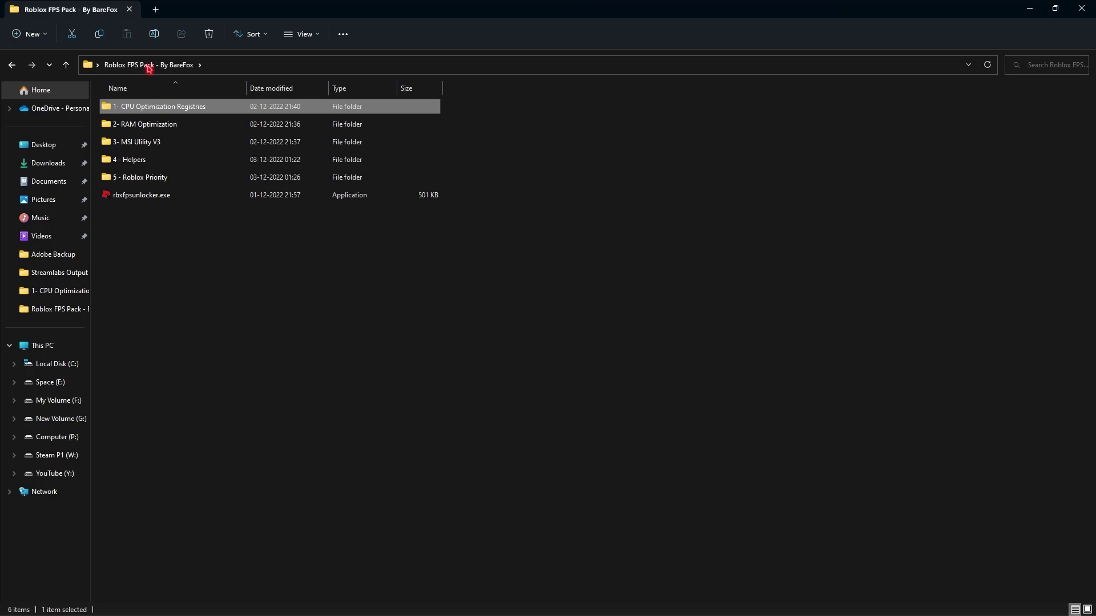
Step: Open the 2- RAM Optimization folder and review its ten registry files
double_click(149, 125)
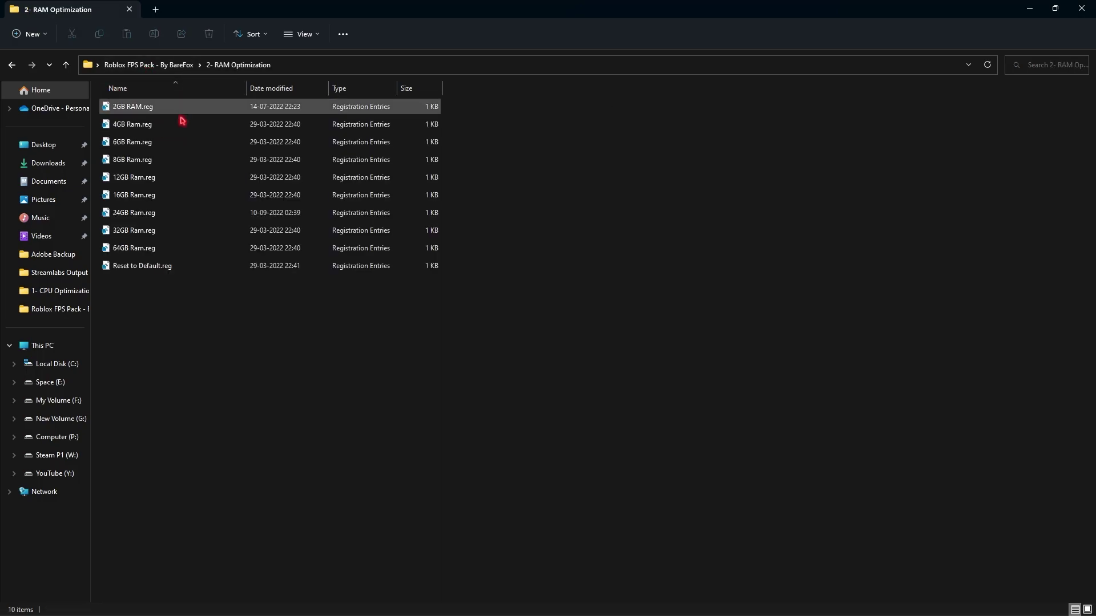
left_click_drag(185, 344, 123, 99)
left_click(173, 343)
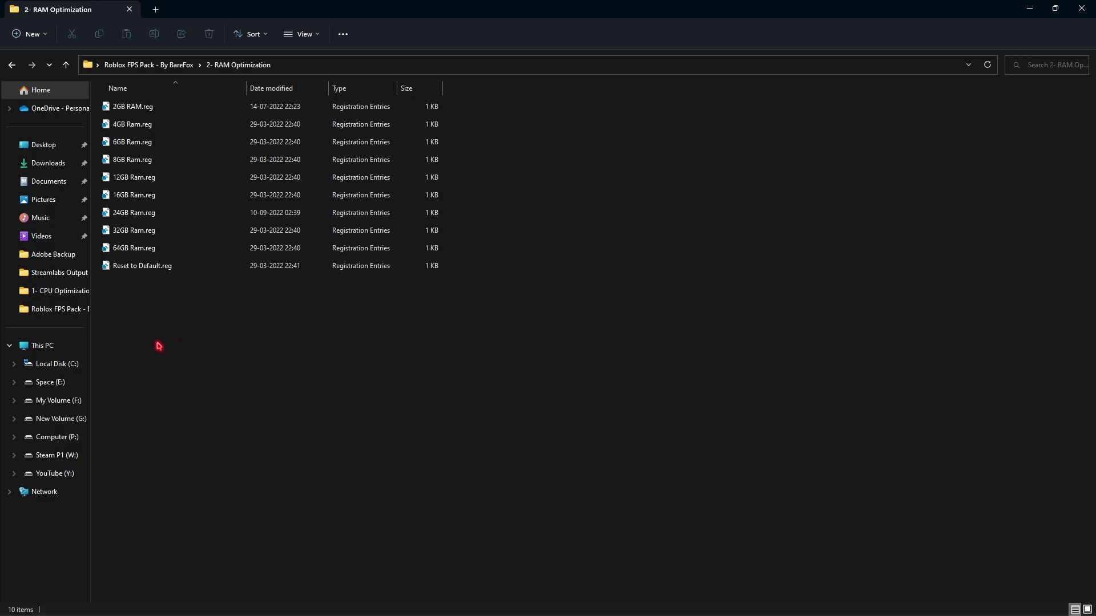
Step: Confirm 16.0 GB installed RAM in System Information, then select 16GB Ram.reg and Reset to Default.reg
key("super")
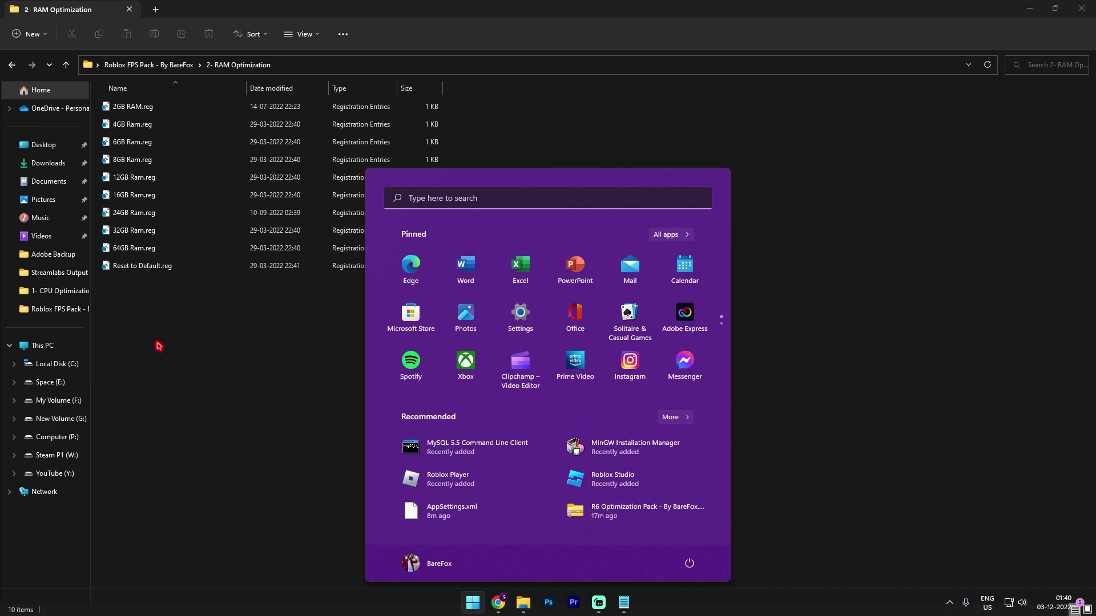
type("msconfig")
key("Down")
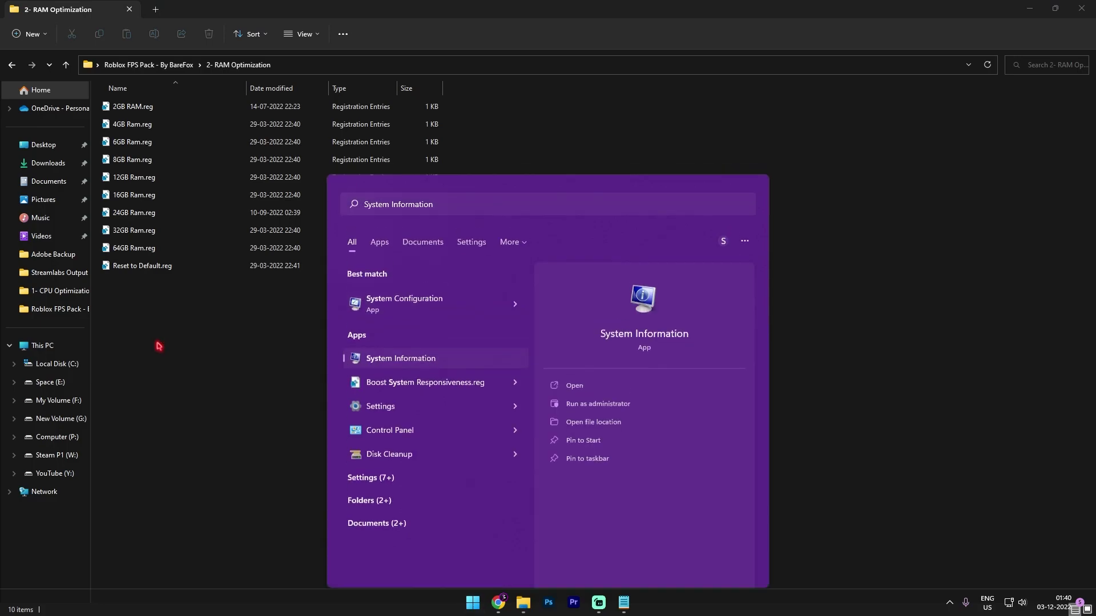
key("Return")
scroll(430, 404, "down", 1)
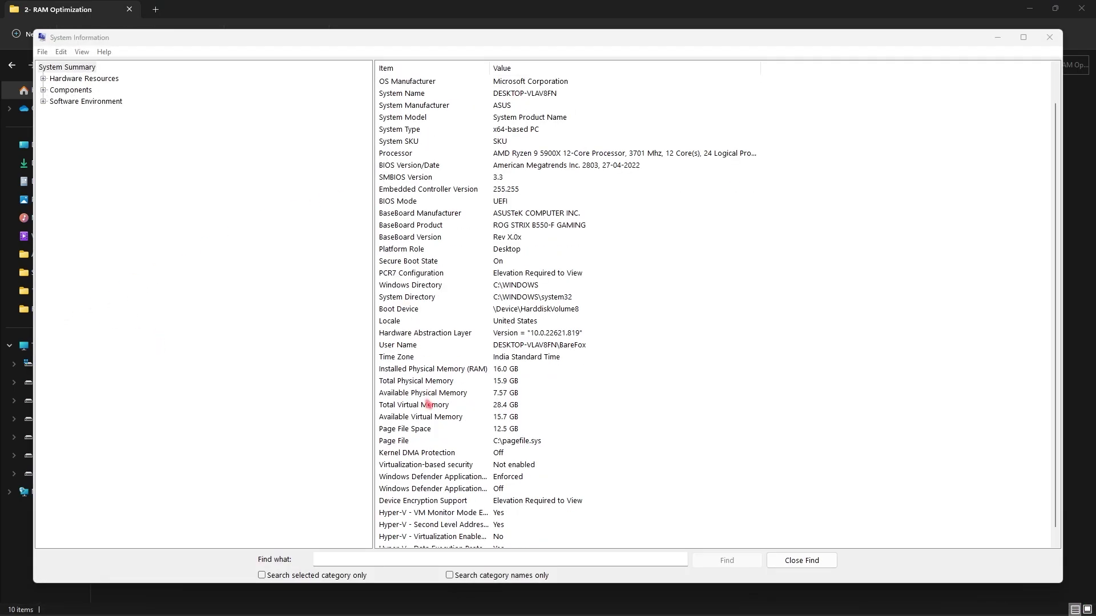
left_click(419, 375)
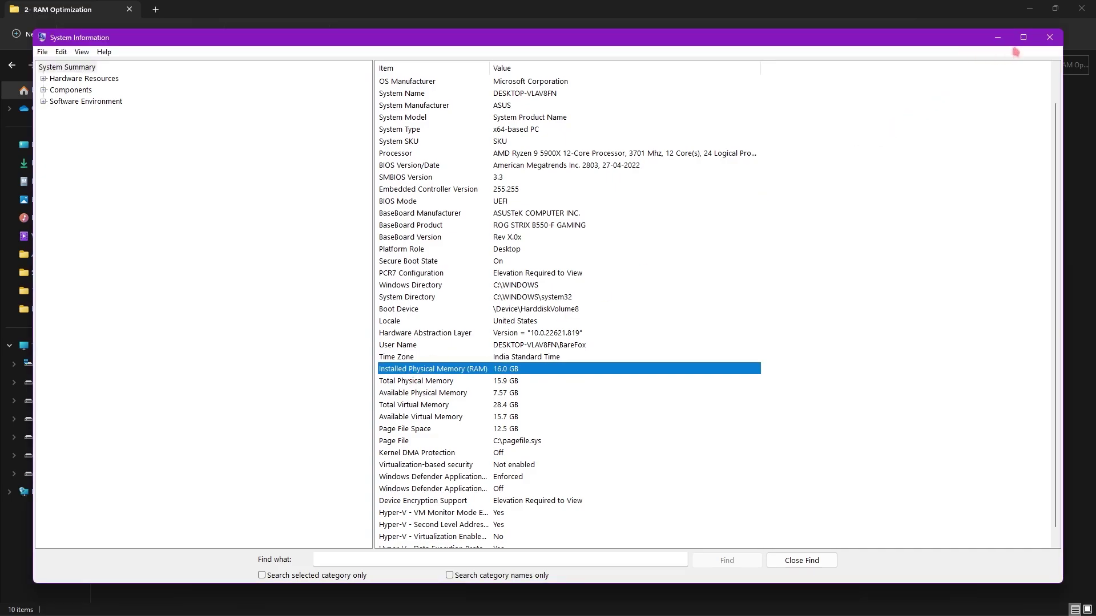
left_click(1047, 38)
left_click(165, 200)
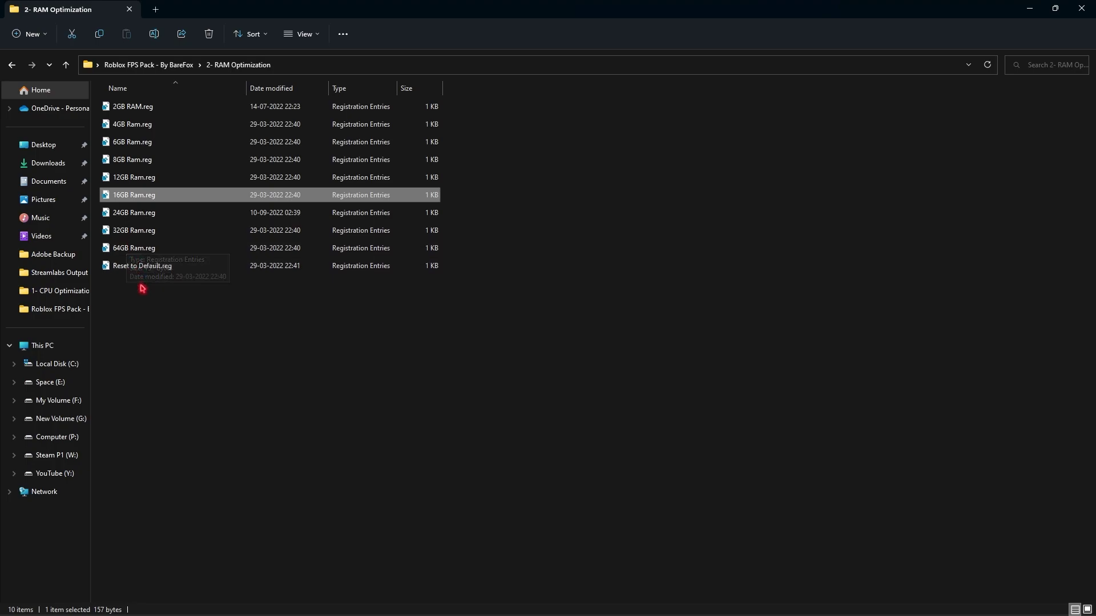
left_click(147, 267)
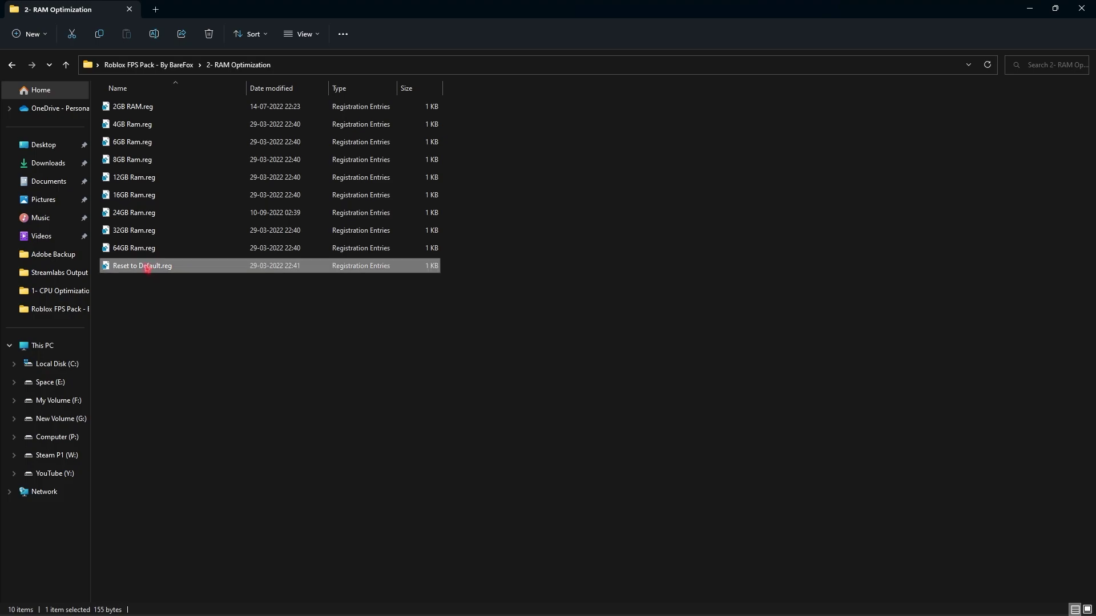
Step: Run MSI_util_v3.exe from the 3- MSI Ulility V3 folder as administrator
left_click(189, 65)
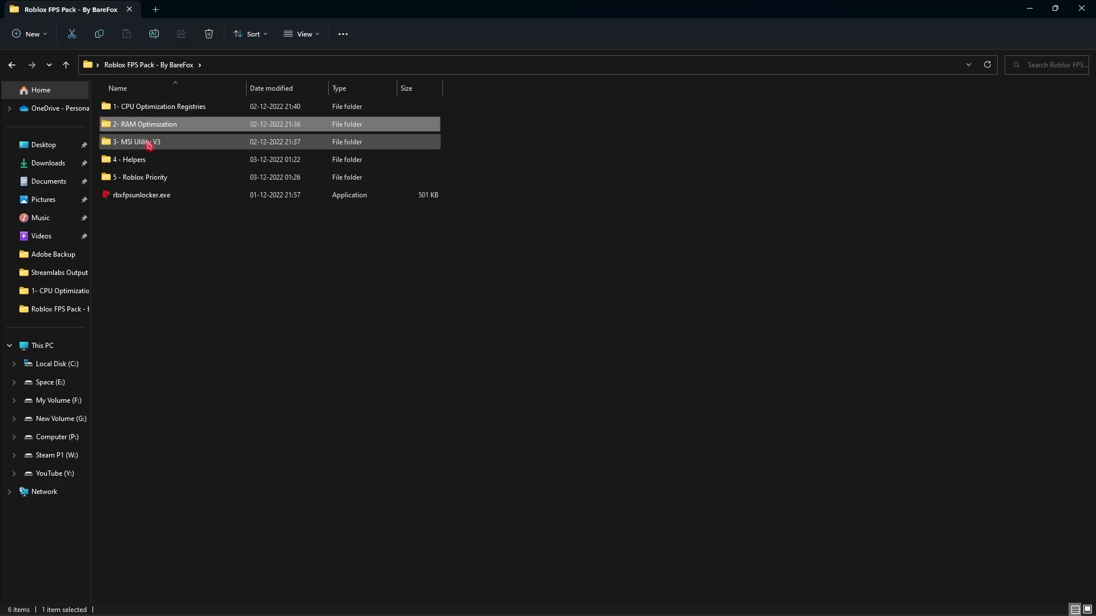
double_click(146, 142)
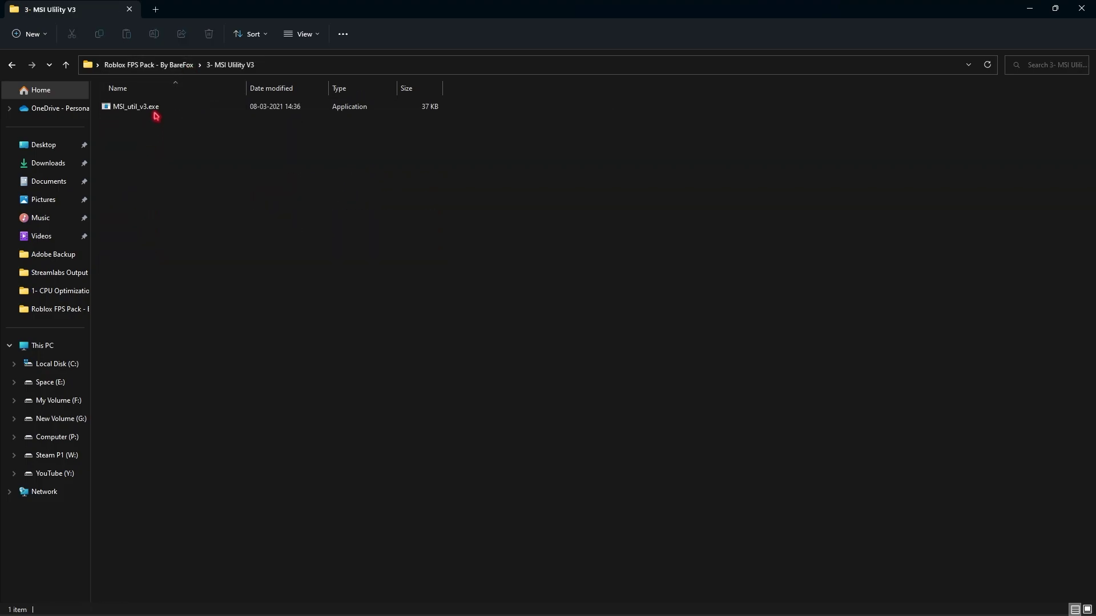
right_click(155, 112)
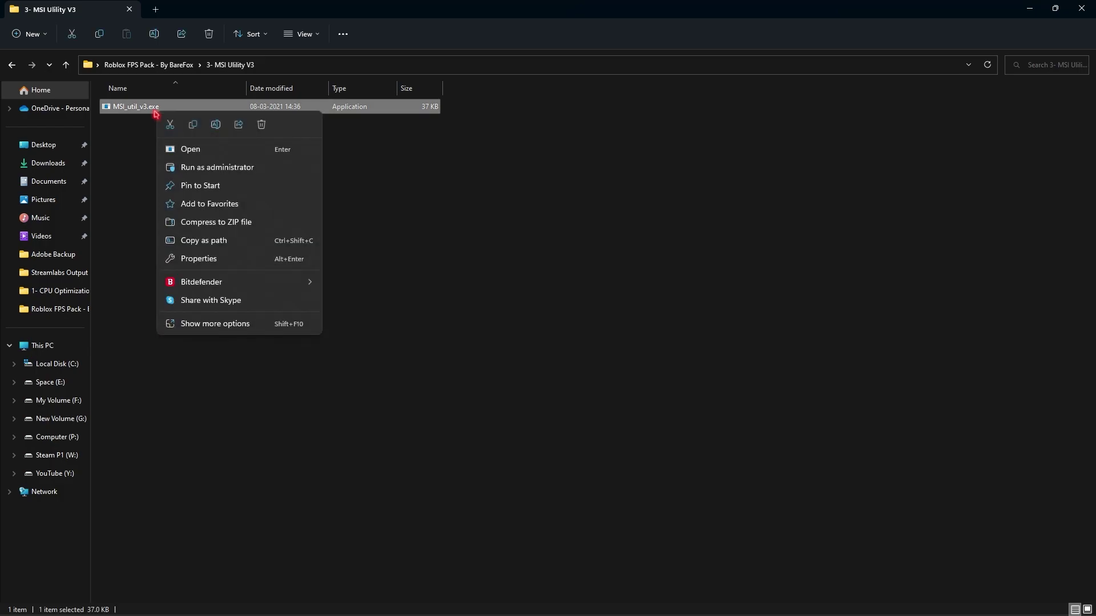
left_click(238, 168)
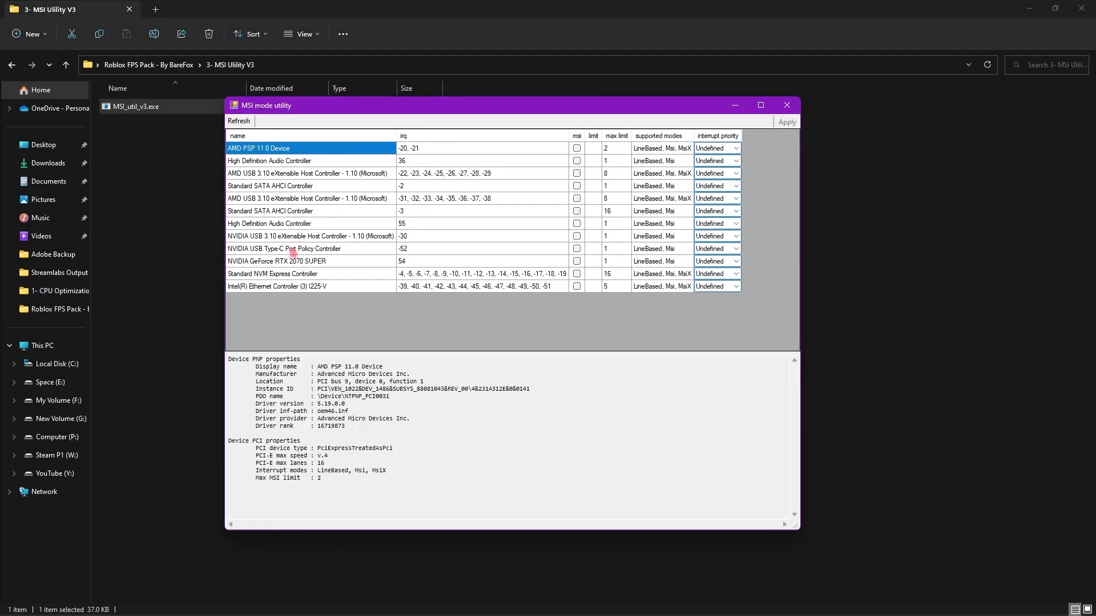
Step: Set the NVIDIA GeForce RTX 2070 SUPER's interrupt priority to High, apply it, and close the utility
left_click(258, 263)
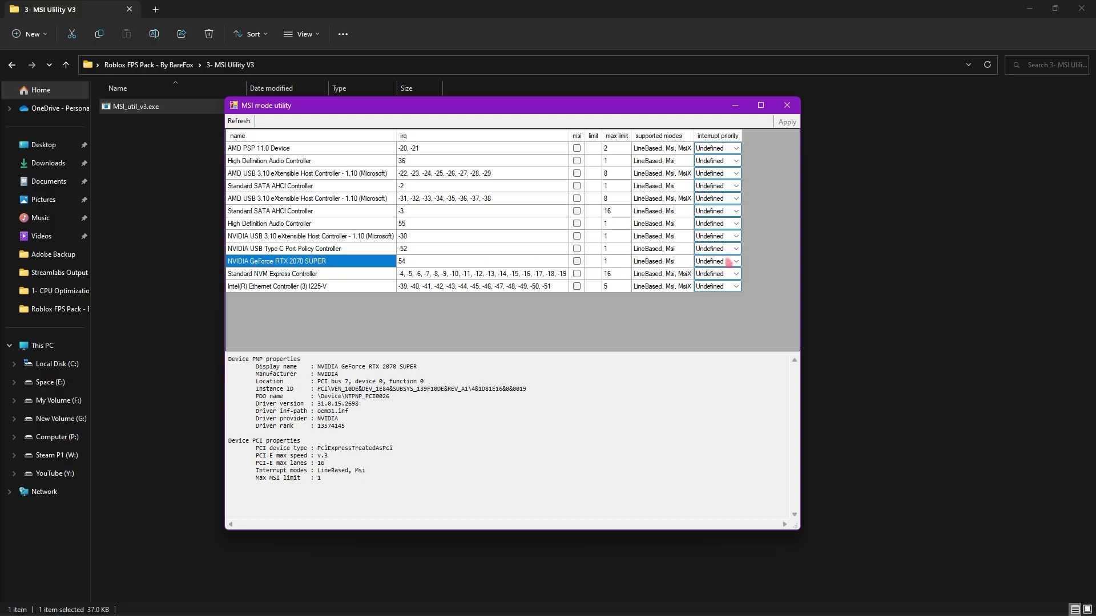
left_click(728, 261)
left_click(728, 261)
left_click(720, 295)
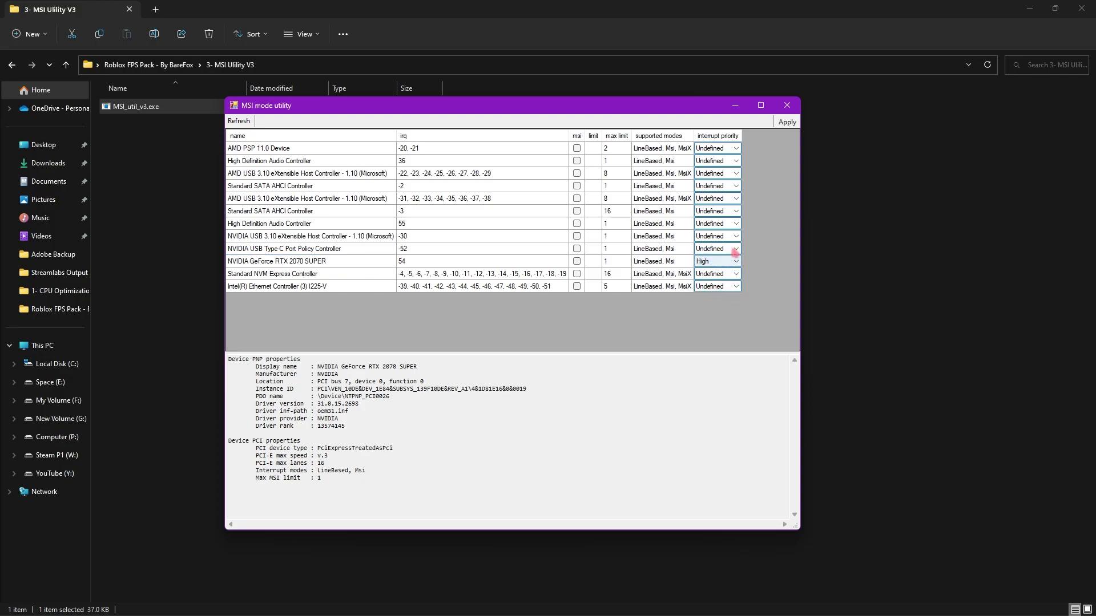
left_click(786, 122)
left_click(786, 105)
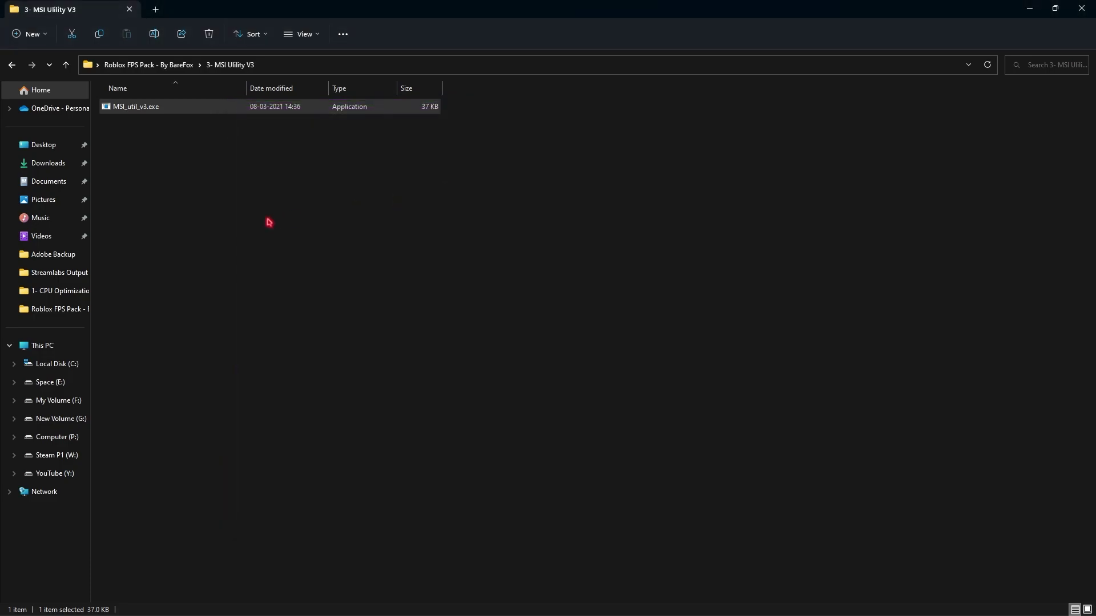
Step: Go into the 4 - Helpers folder and select Clean Temporary Files.bat
left_click(153, 65)
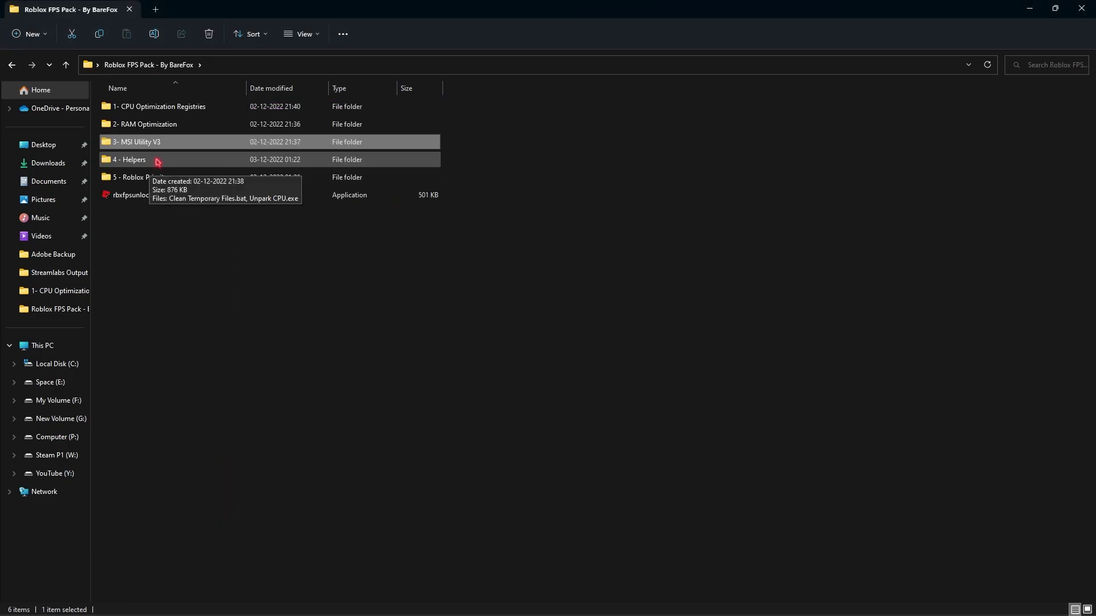
double_click(158, 162)
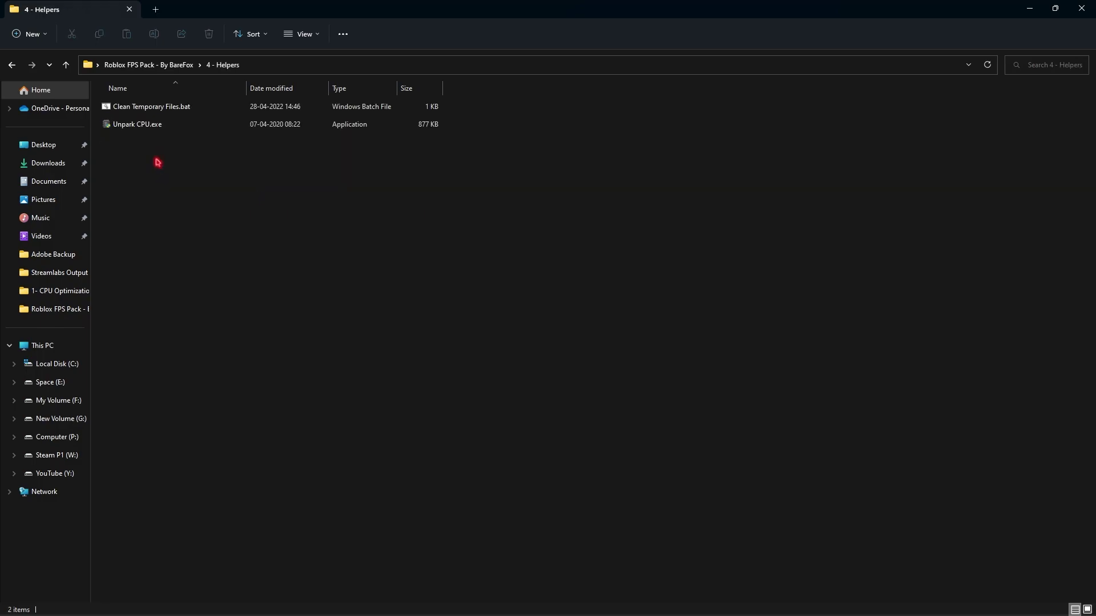
left_click(160, 108)
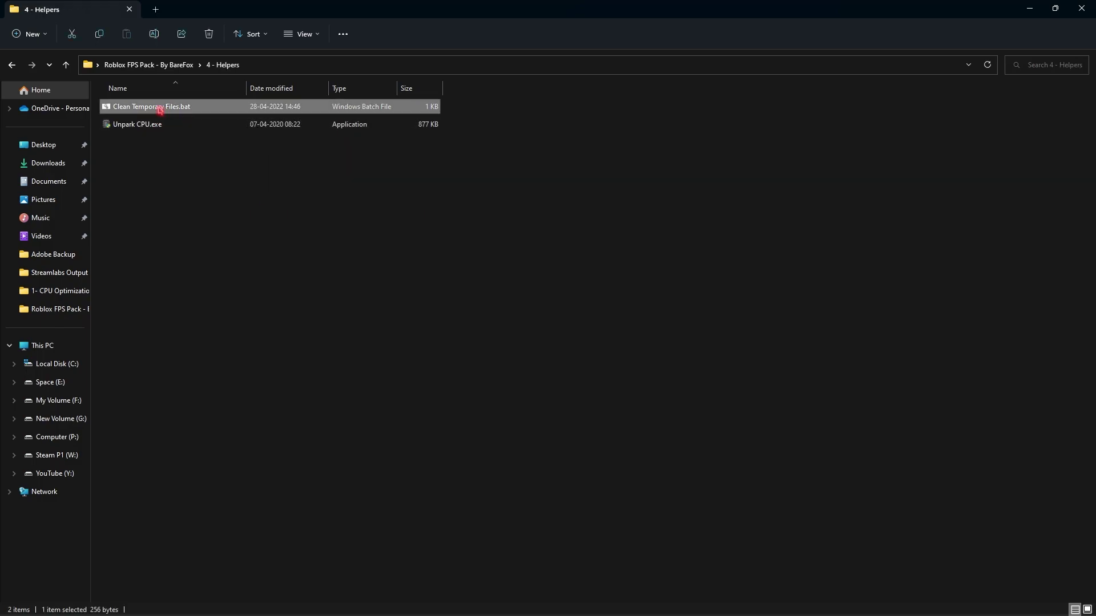
left_click(152, 123)
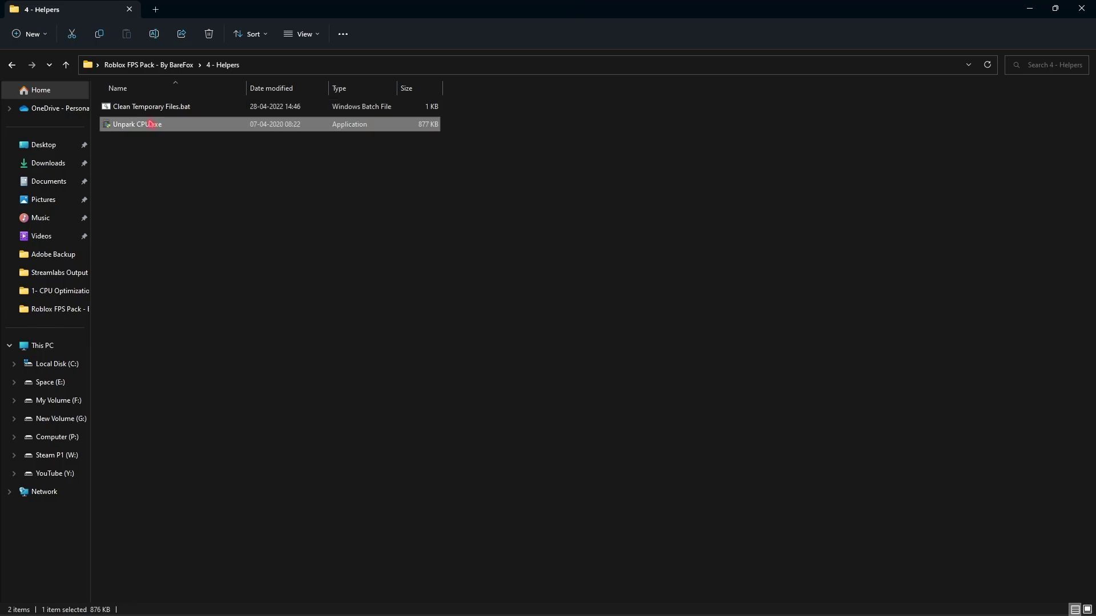
left_click(157, 109)
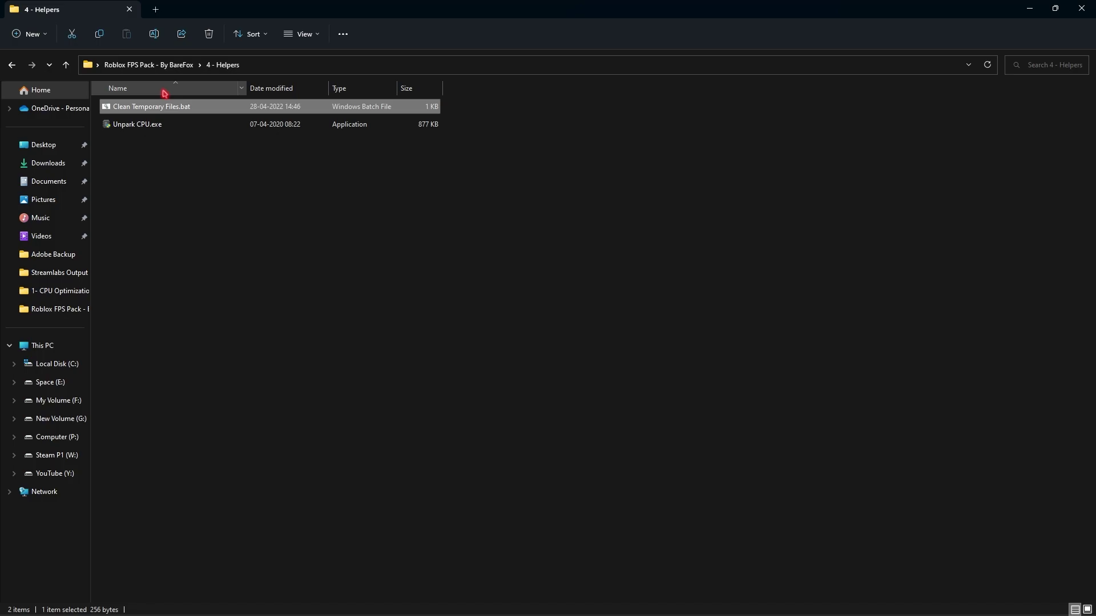
Step: Run Clean Temporary Files.bat as administrator, confirm deleting all temp files, and close its console
right_click(183, 104)
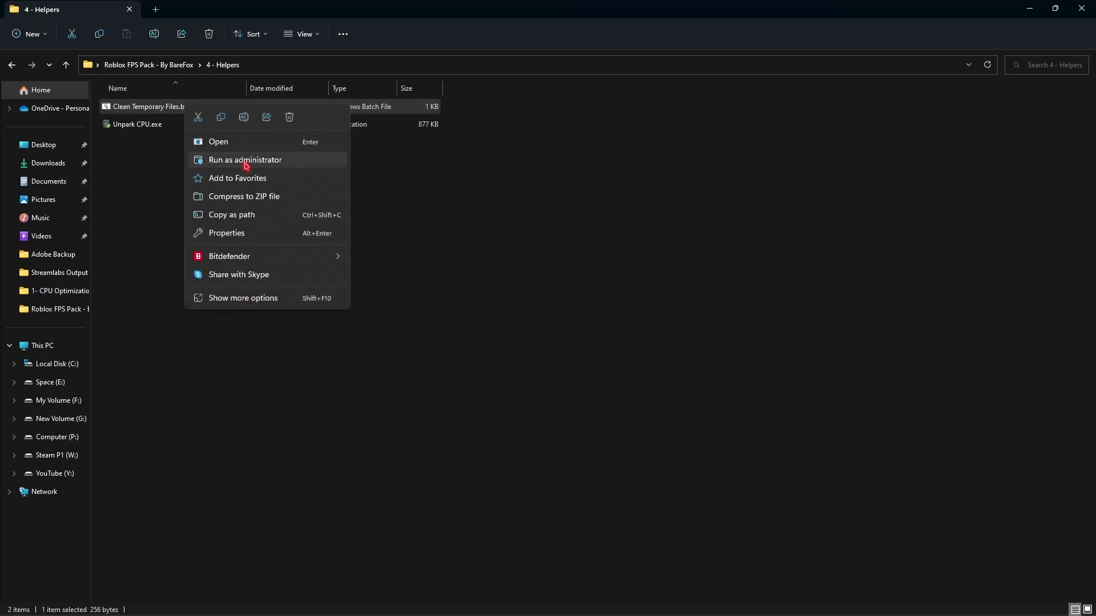
left_click(246, 161)
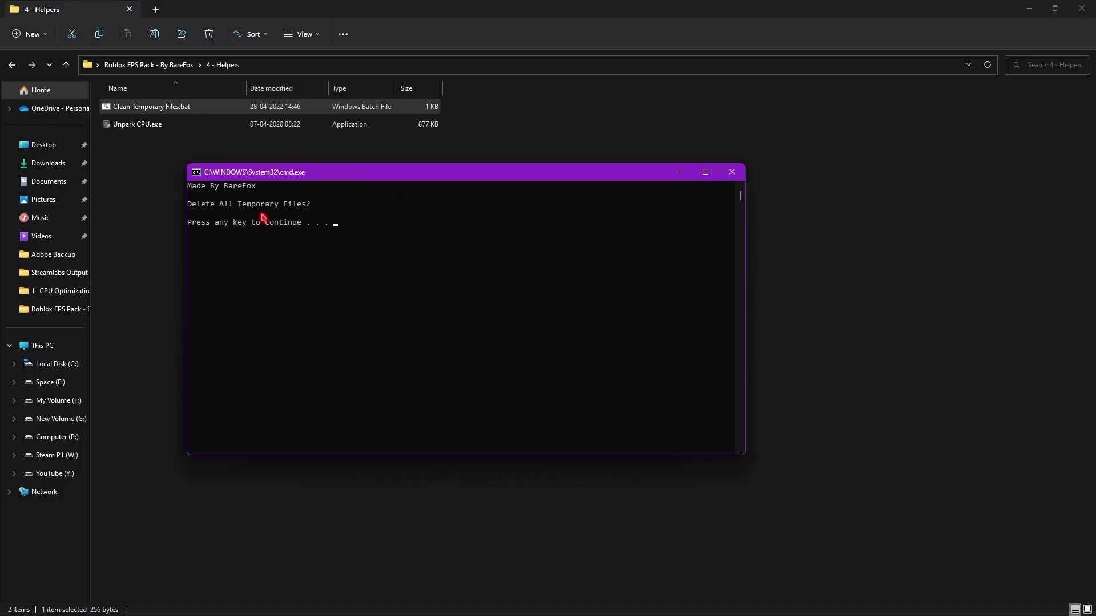
key("Return")
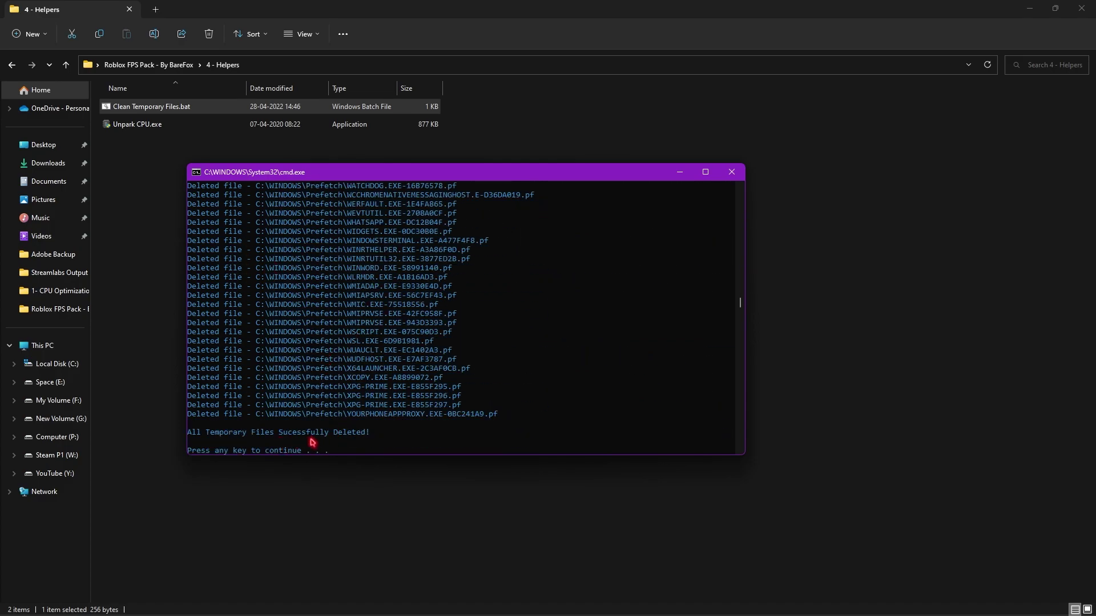
key("Return")
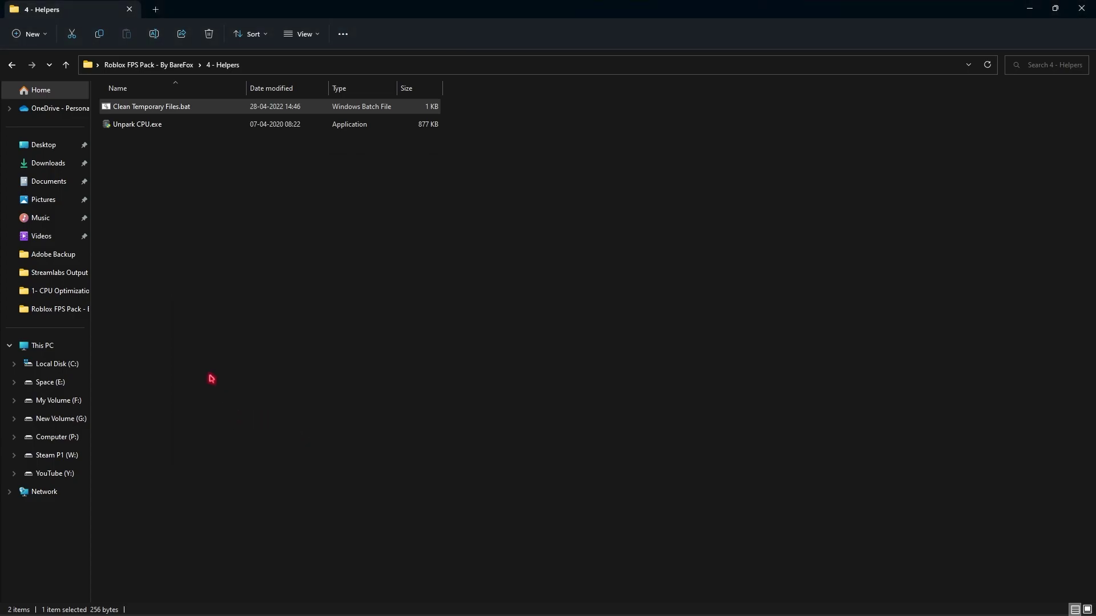
left_click(145, 128)
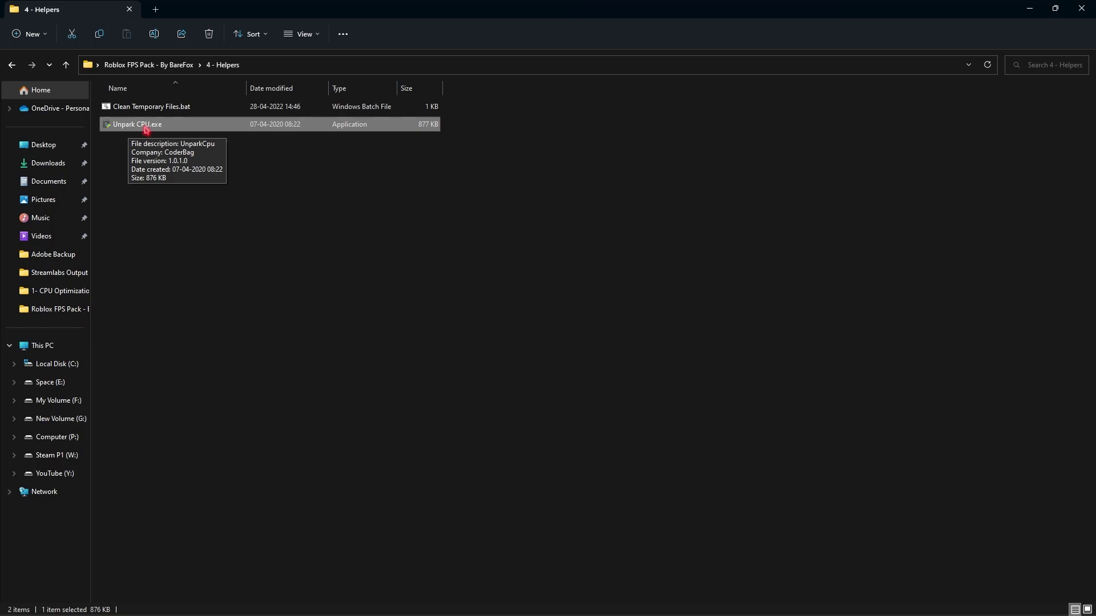
Step: Launch Unpark CPU.exe and keep Ultimate Performance as the power plan
left_click(145, 129)
double_click(194, 124)
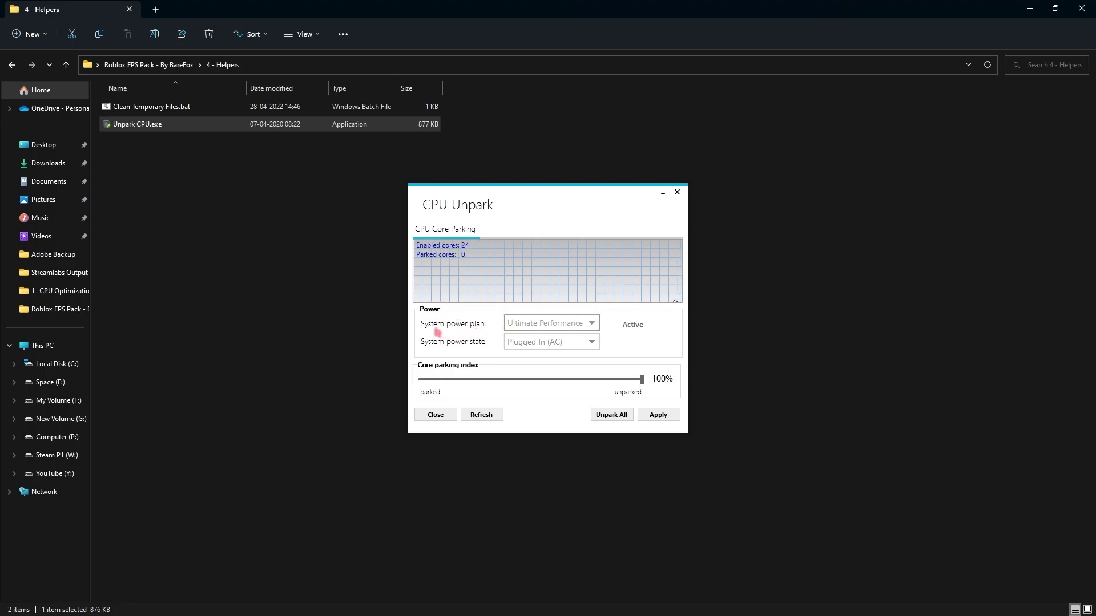
left_click(530, 334)
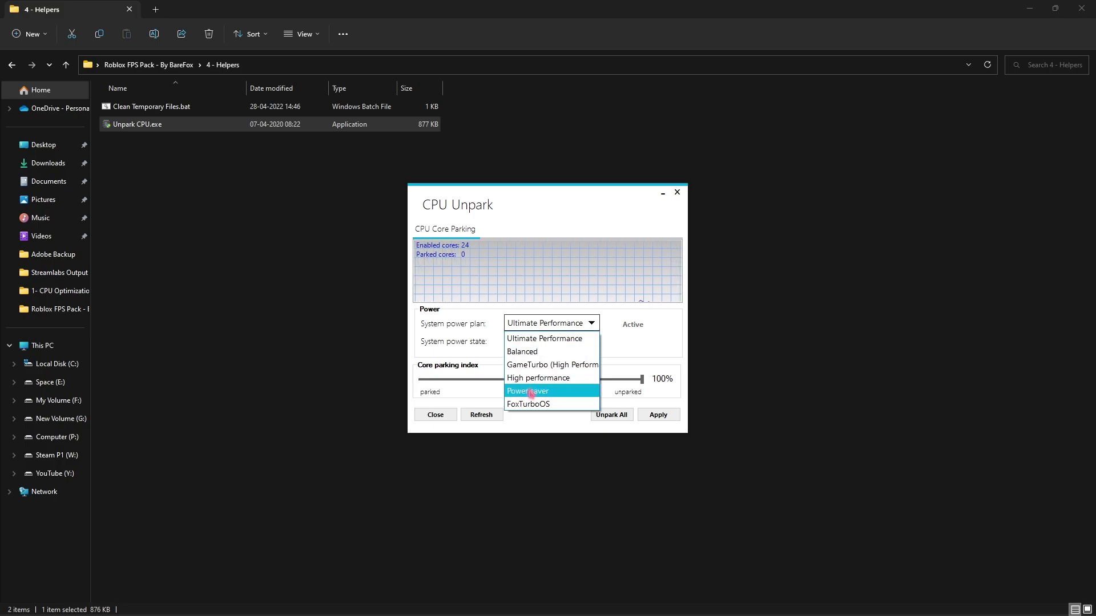
left_click(531, 339)
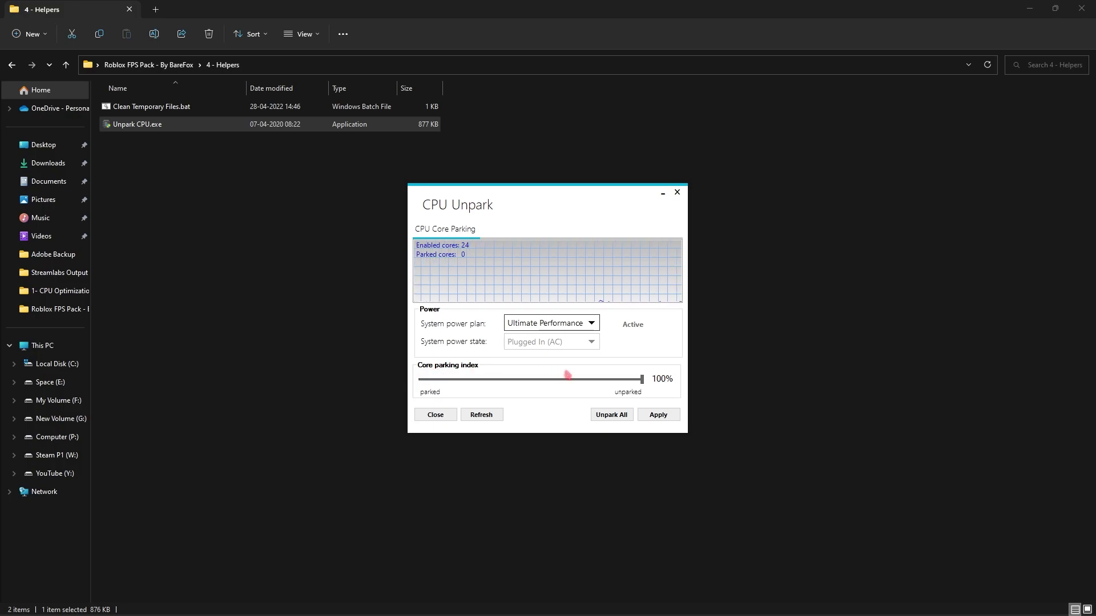
Step: Set the core parking index to 100% unparked, apply, dismiss the confirmation, and close the tool
left_click_drag(542, 384, 657, 378)
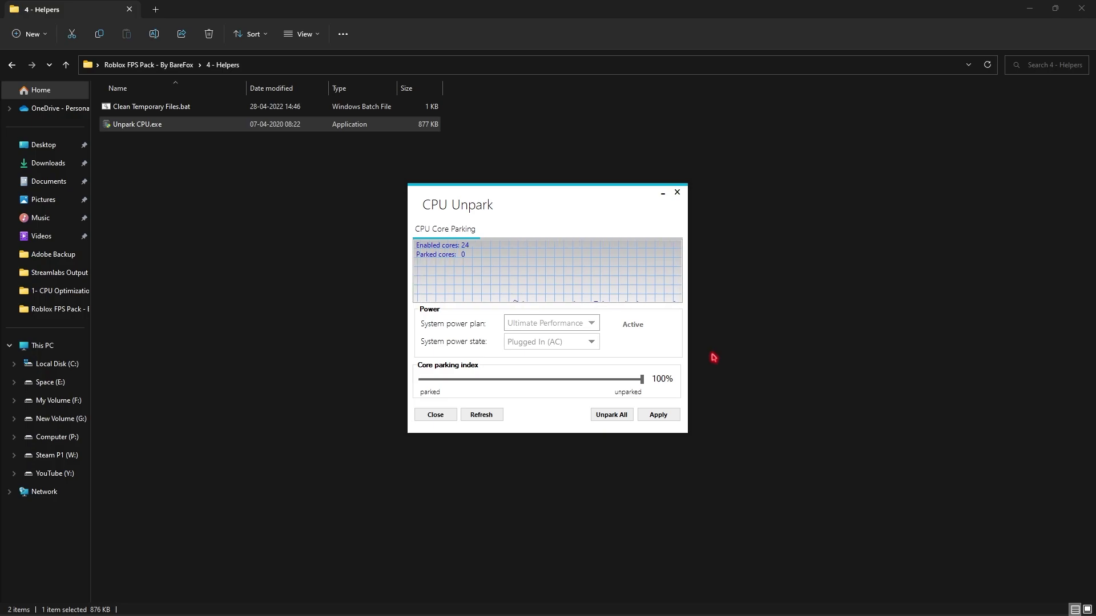
left_click(658, 415)
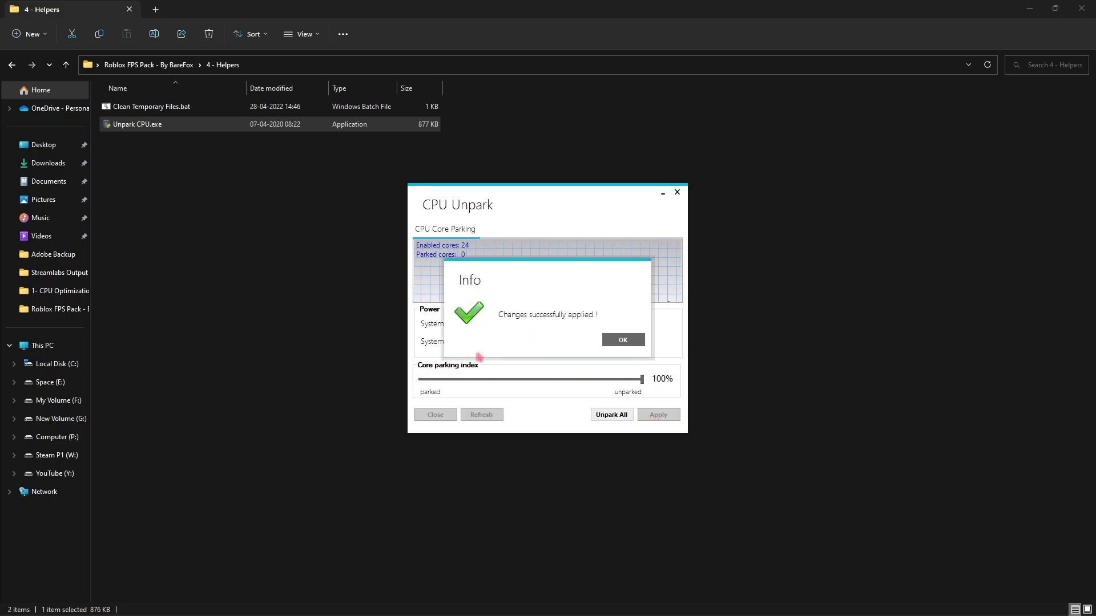
left_click(623, 340)
left_click(677, 193)
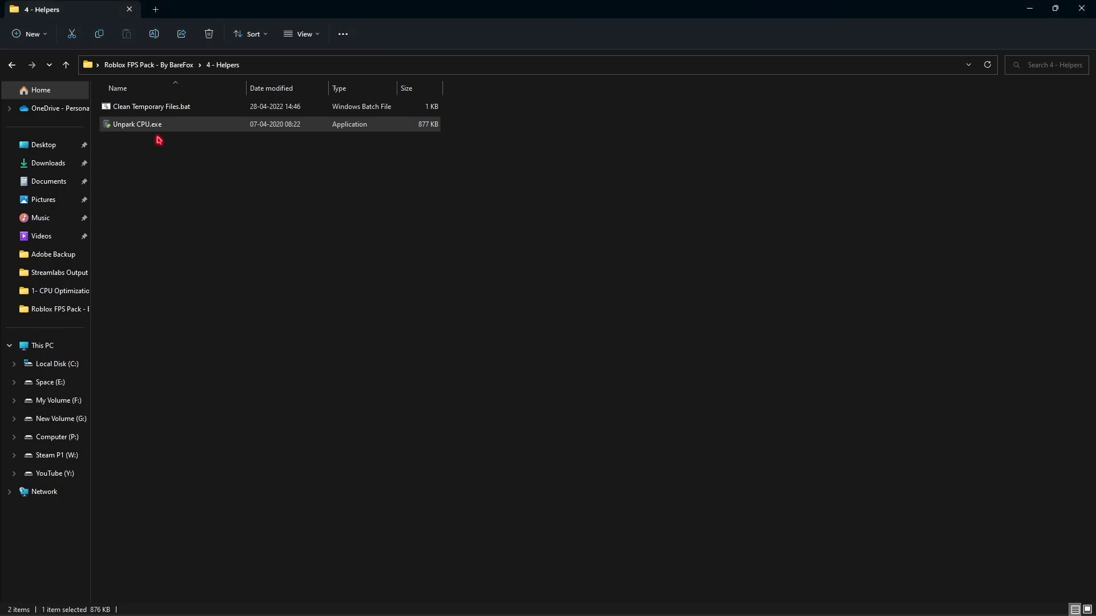
Step: Look inside 5 - Roblox Priority at Roblox High Priority.reg, then return and select rbxfpsunlocker.exe
key("alt+Up")
double_click(140, 181)
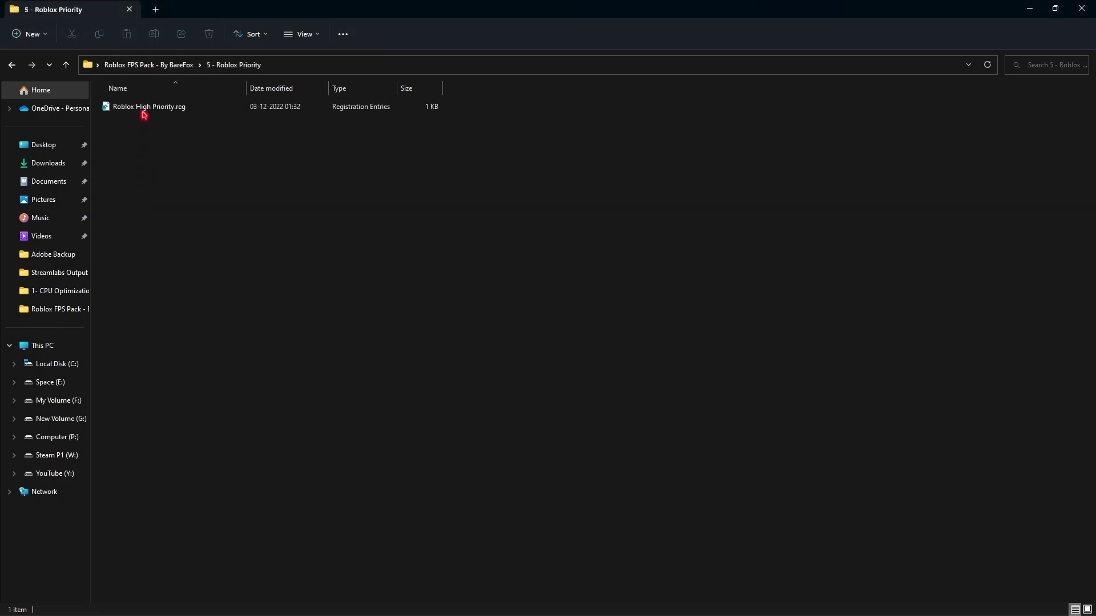
left_click(145, 113)
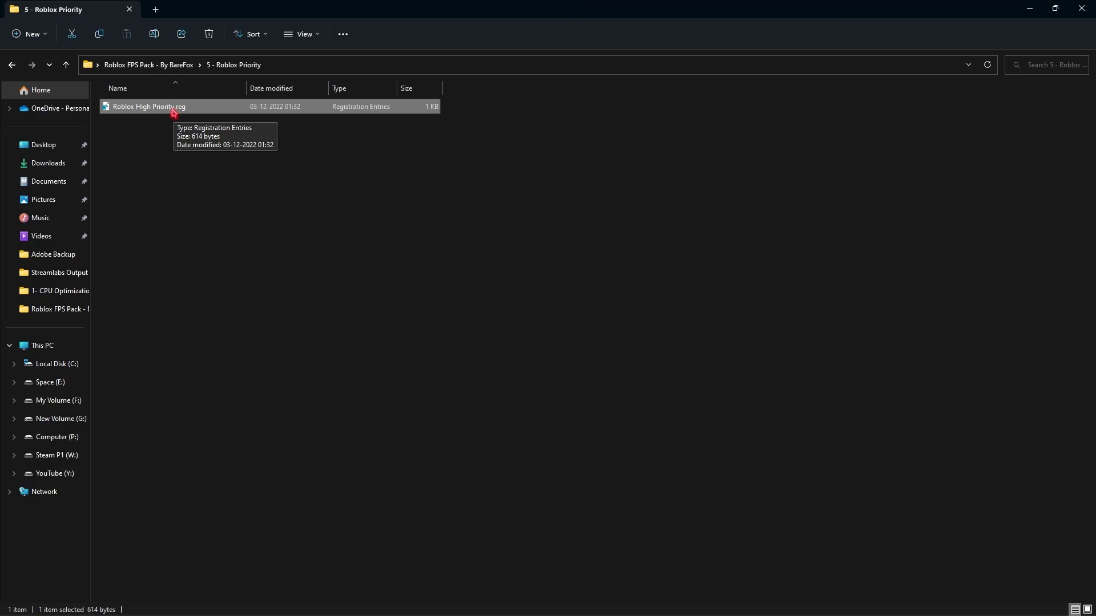
left_click(150, 65)
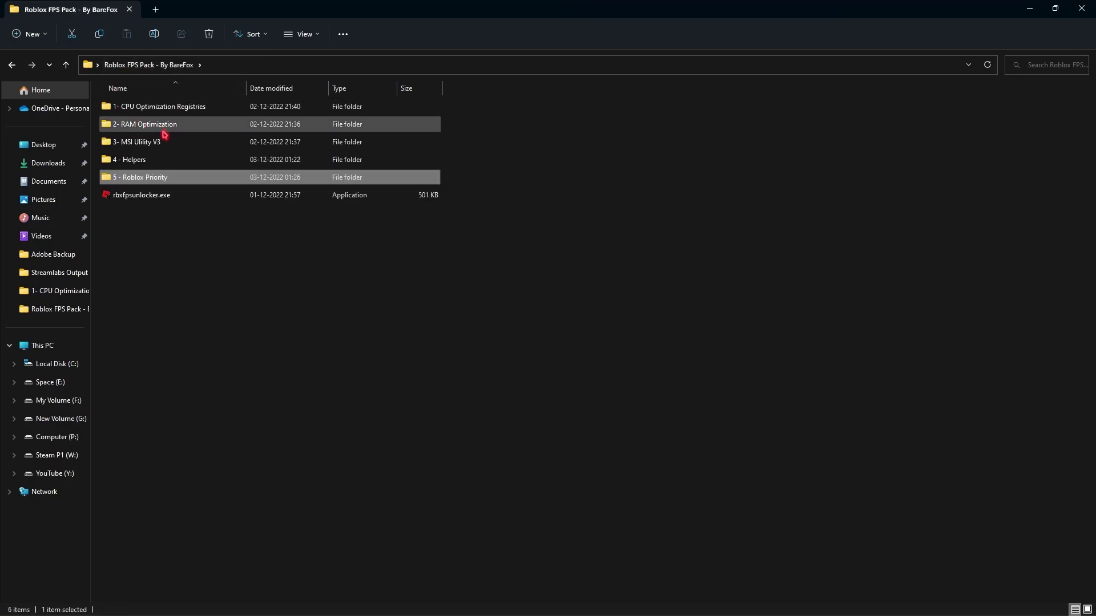
left_click(137, 198)
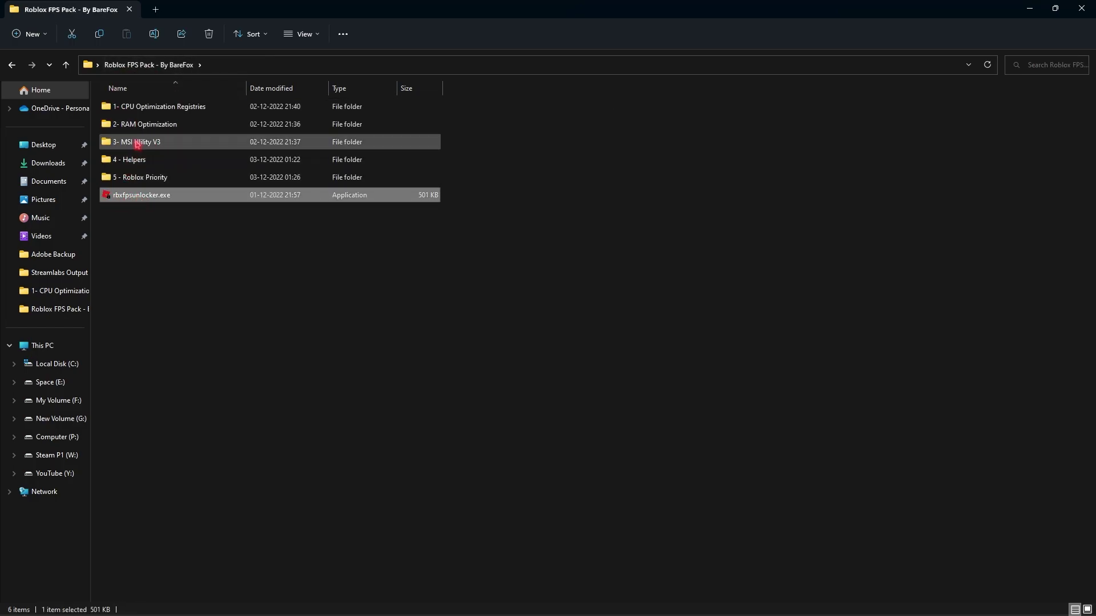
Step: Put rbxfpsunlocker.exe on the desktop, launch it, and place its settings file below it
left_click(1030, 8)
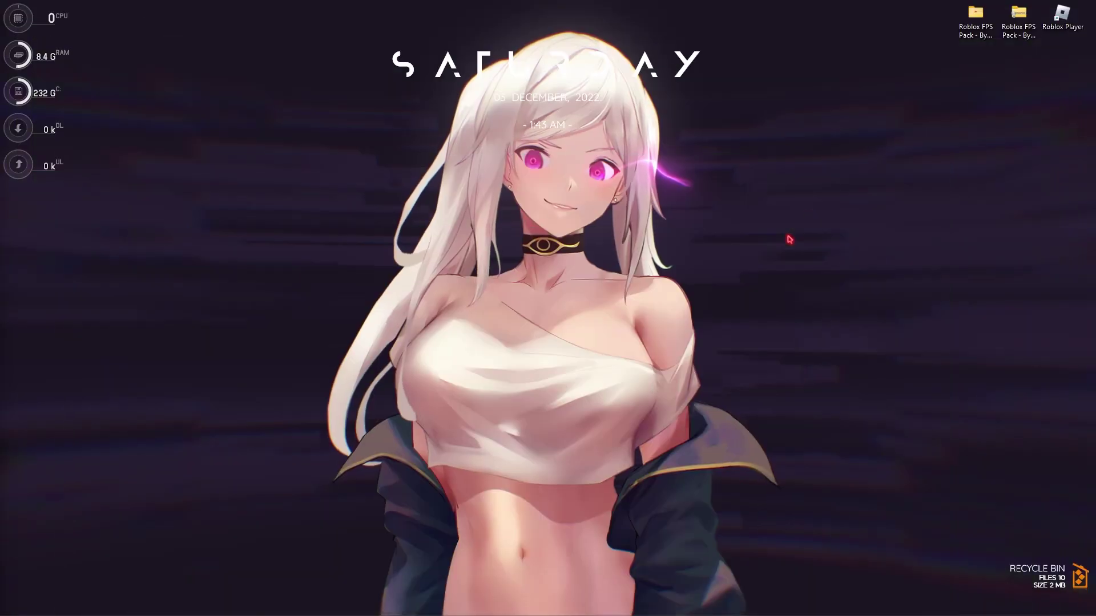
left_click_drag(17, 16, 881, 204)
double_click(888, 201)
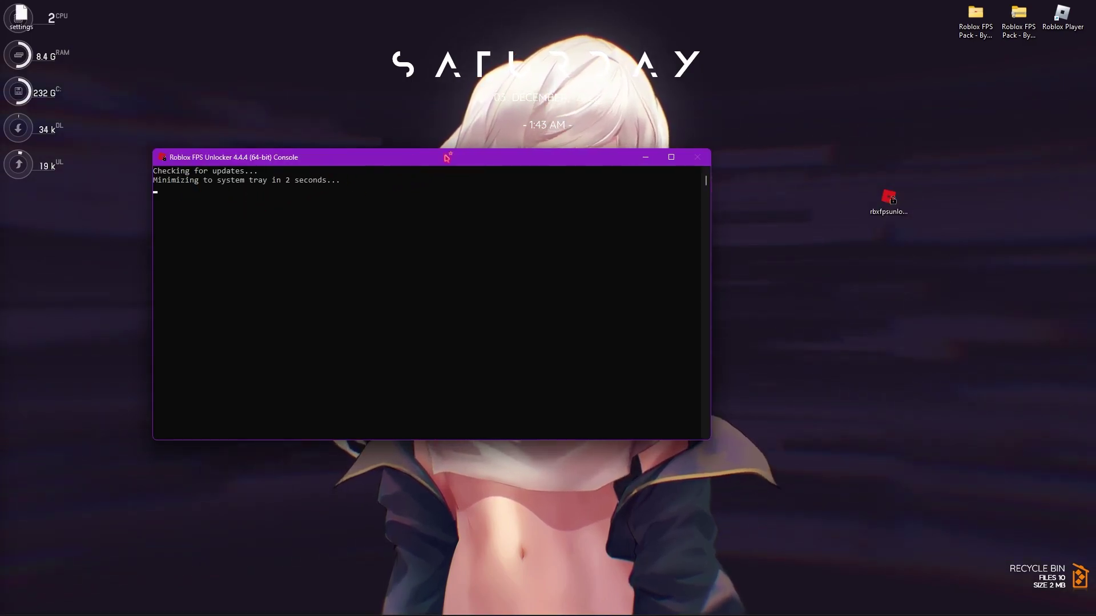
left_click_drag(21, 16, 902, 246)
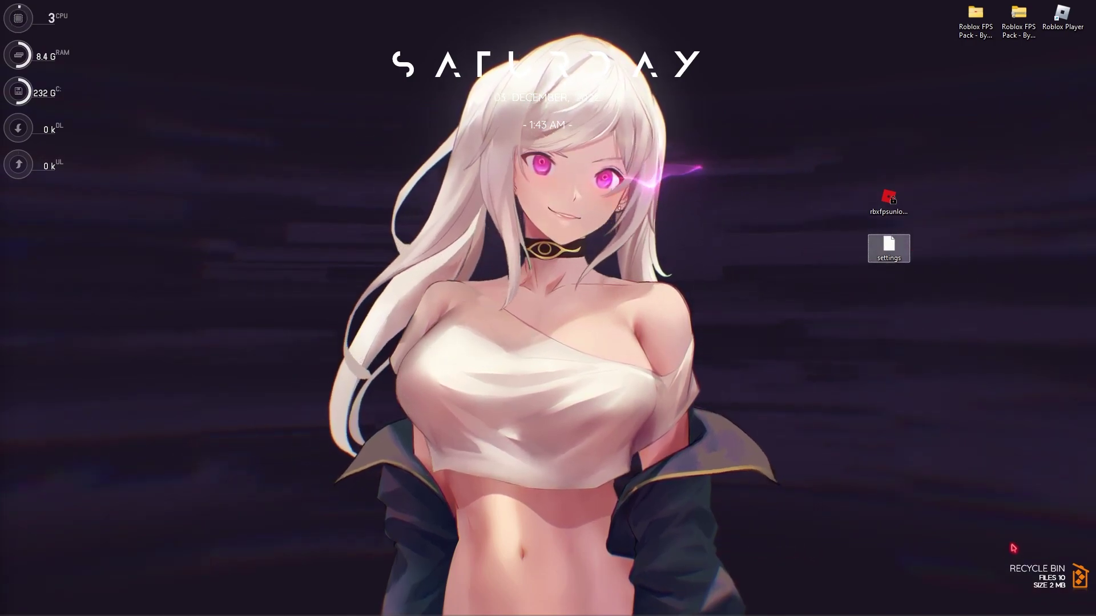
Step: Set the Roblox FPS Unlocker's FPS cap to 360 from its tray icon
mouse_move(950, 612)
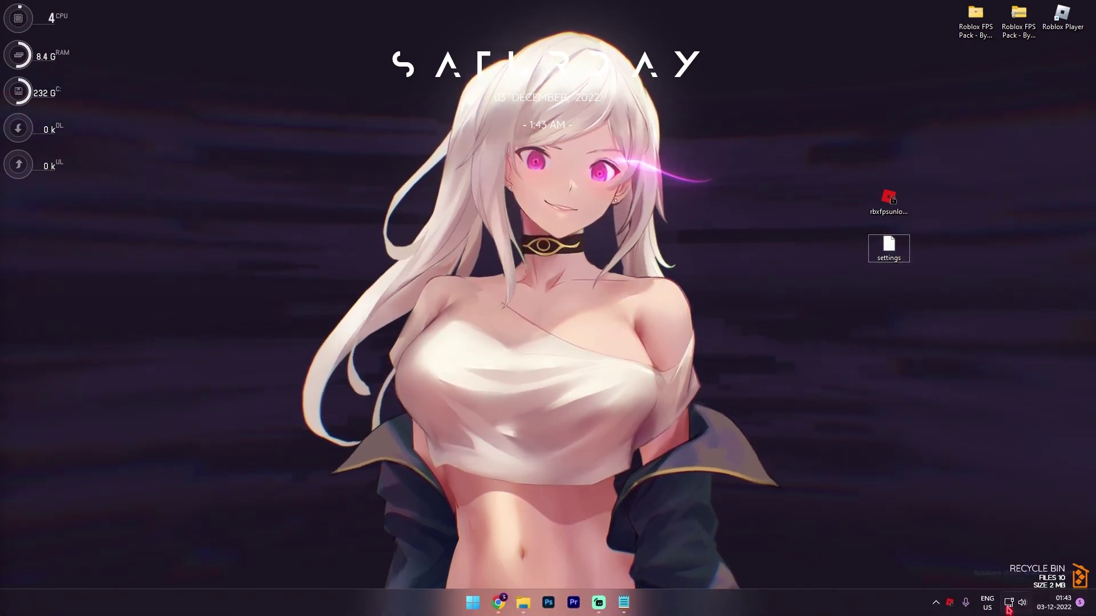
right_click(950, 606)
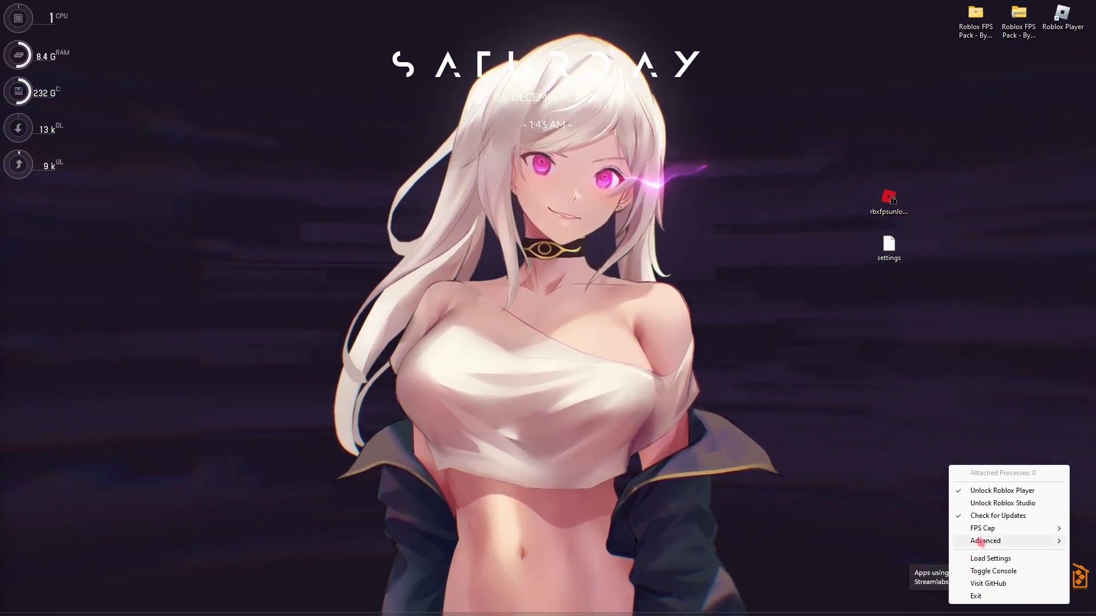
mouse_move(984, 534)
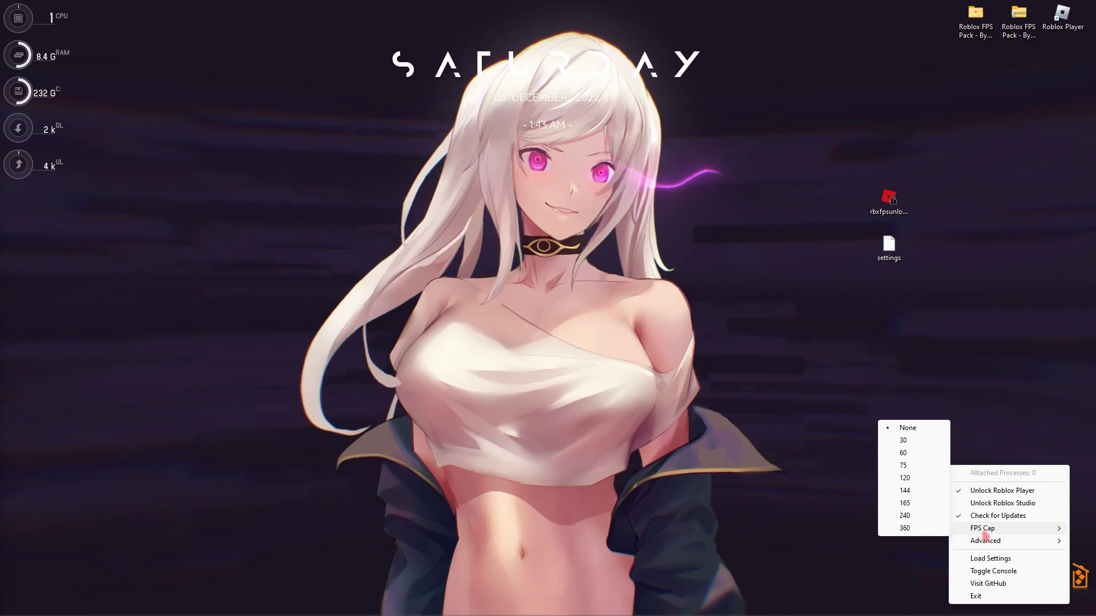
left_click(913, 529)
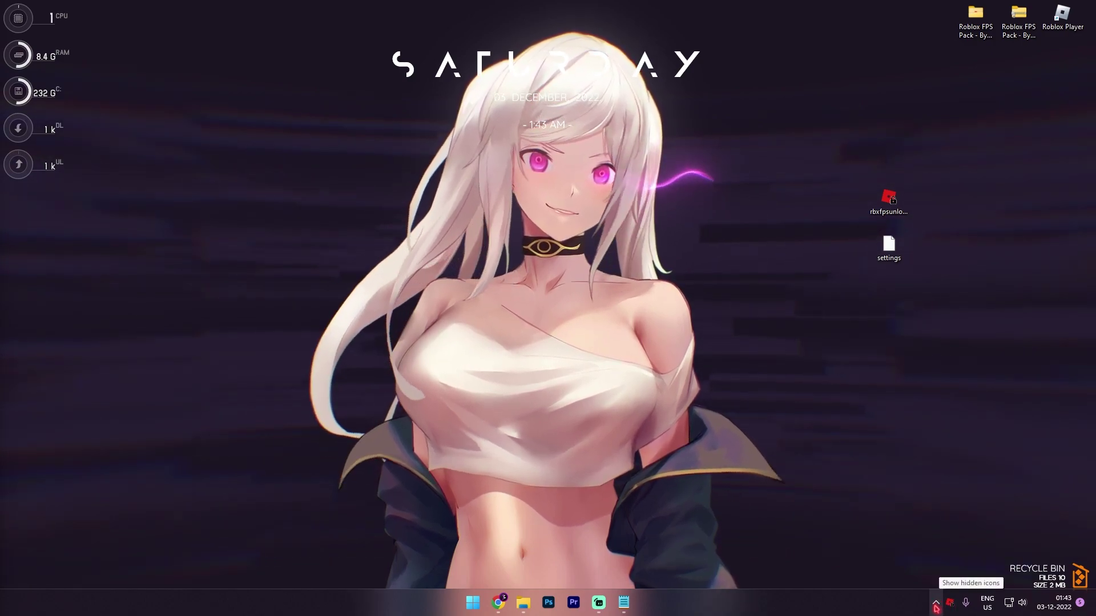
Step: Move both unlocker files to the desktop's right edge
left_click(937, 605)
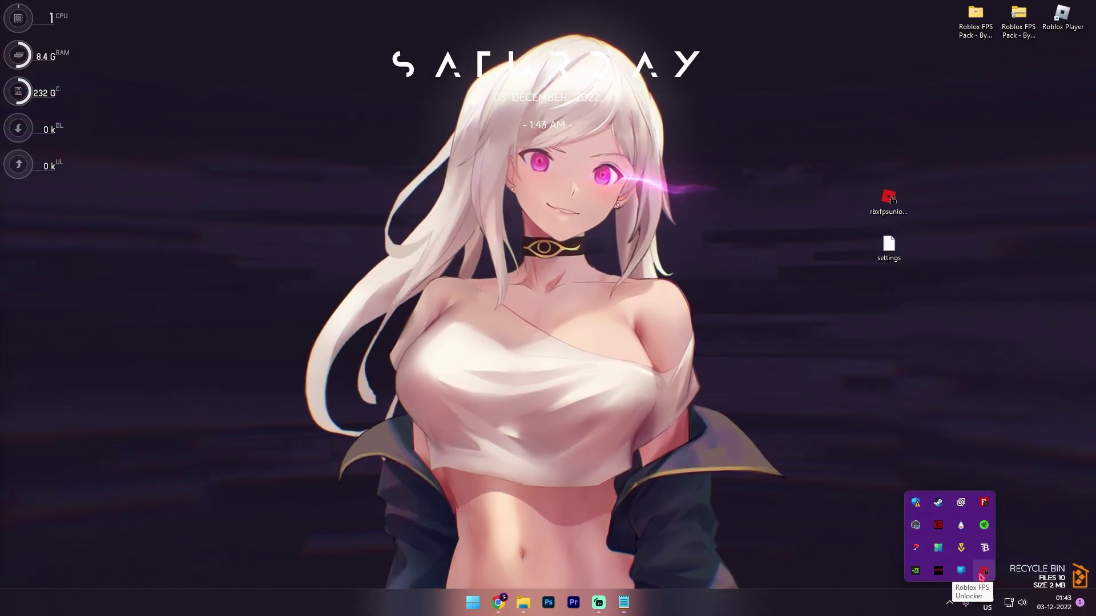
left_click(751, 134)
left_click_drag(767, 132, 951, 289)
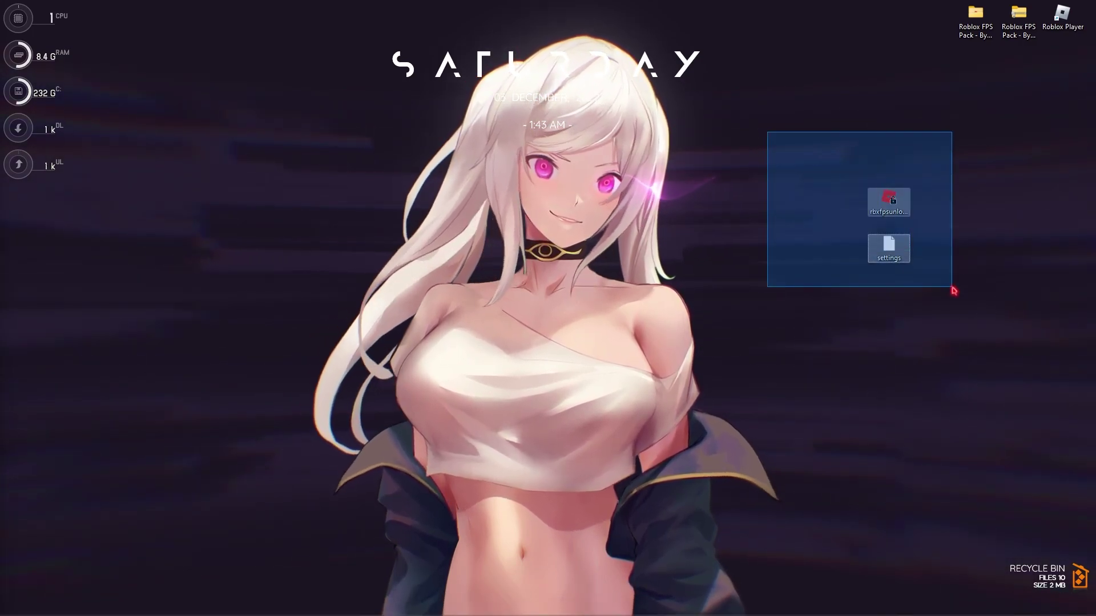
left_click_drag(889, 199, 1063, 153)
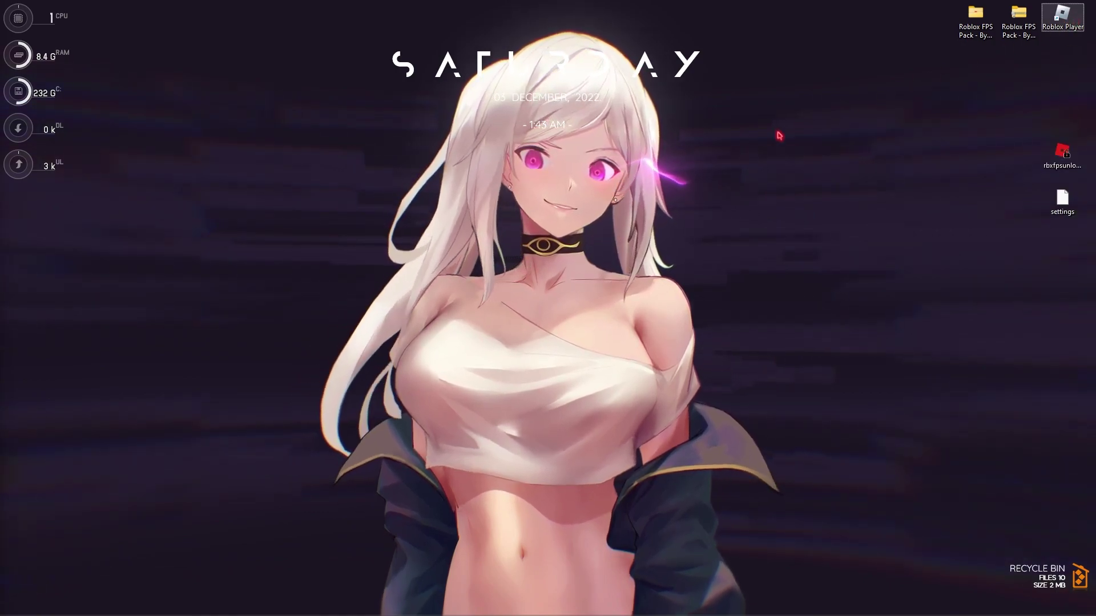
Step: Launch Roblox Player and vote for the CLASSIC mode in Squid Game
double_click(1074, 17)
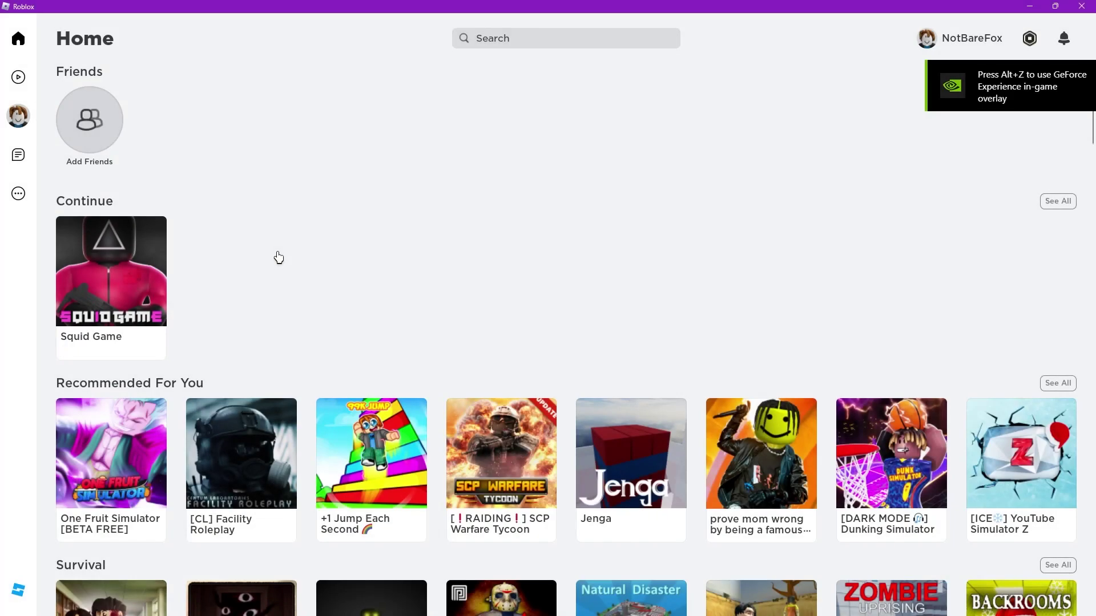
mouse_move(104, 232)
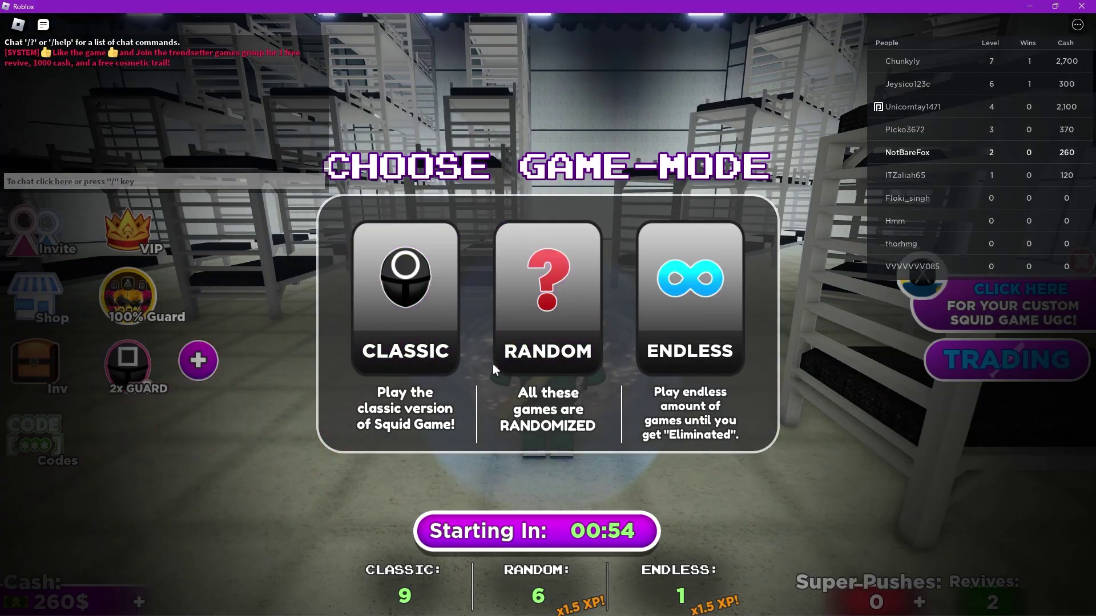
left_click(443, 285)
Step: In game settings, lower volume to two bars, turn Fullscreen on, reduce Graphics Quality, enable Performance Stats
key("Escape")
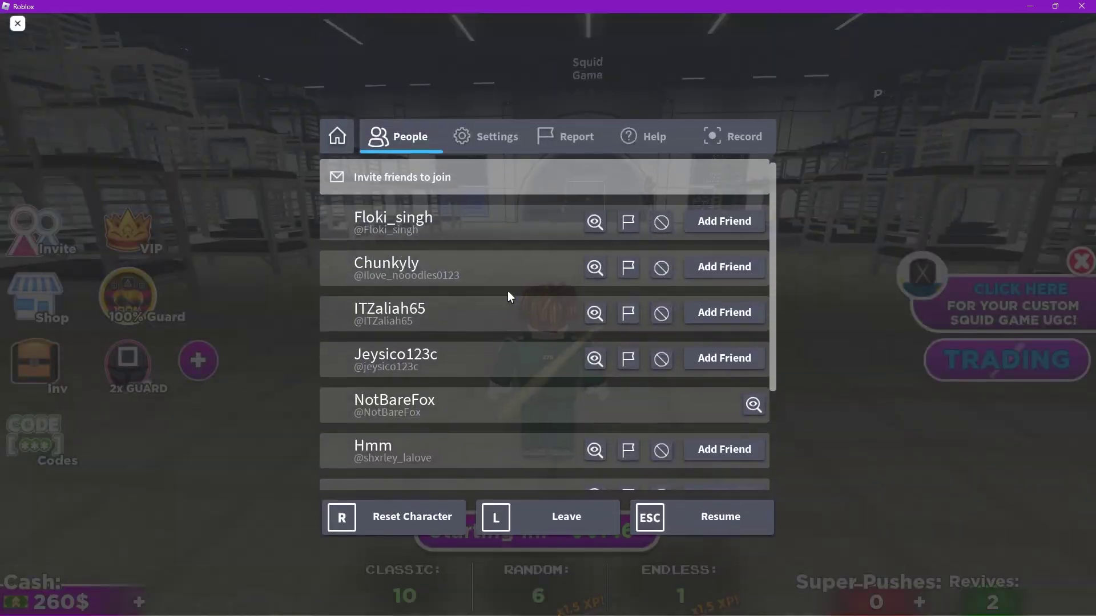
left_click(492, 142)
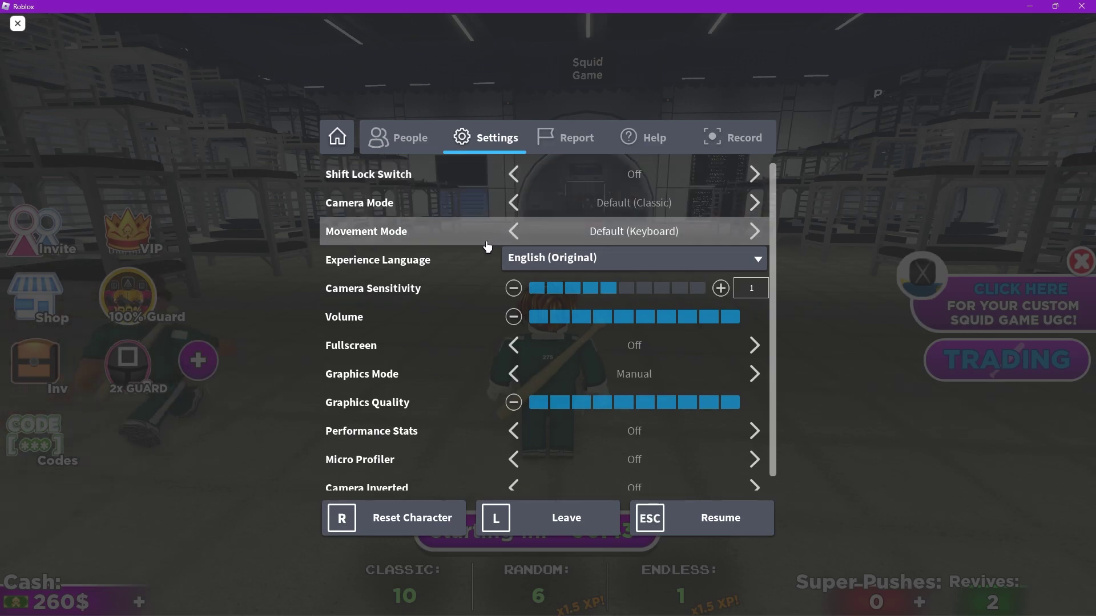
key("Left")
key("Left")
key("Left")
key("Left")
key("Left")
key("Left")
key("Left")
key("Left")
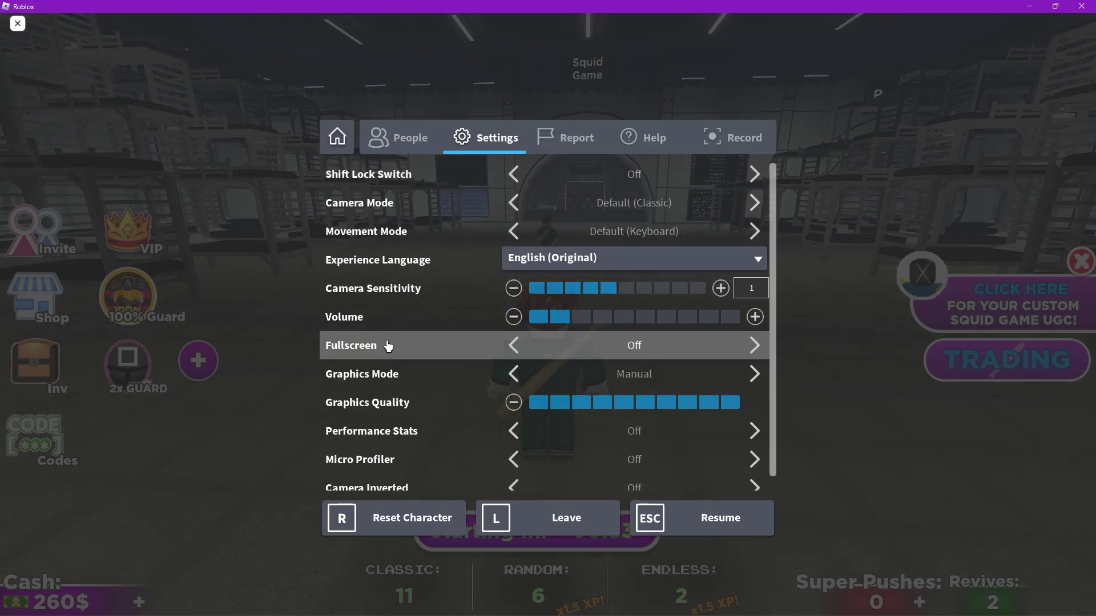
left_click(748, 349)
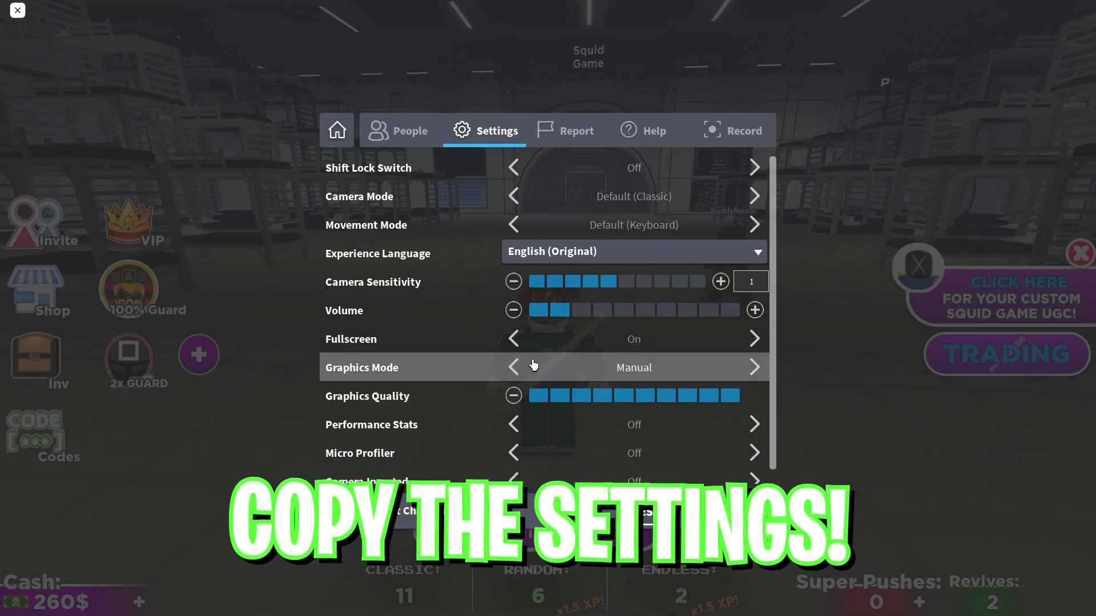
left_click(513, 395)
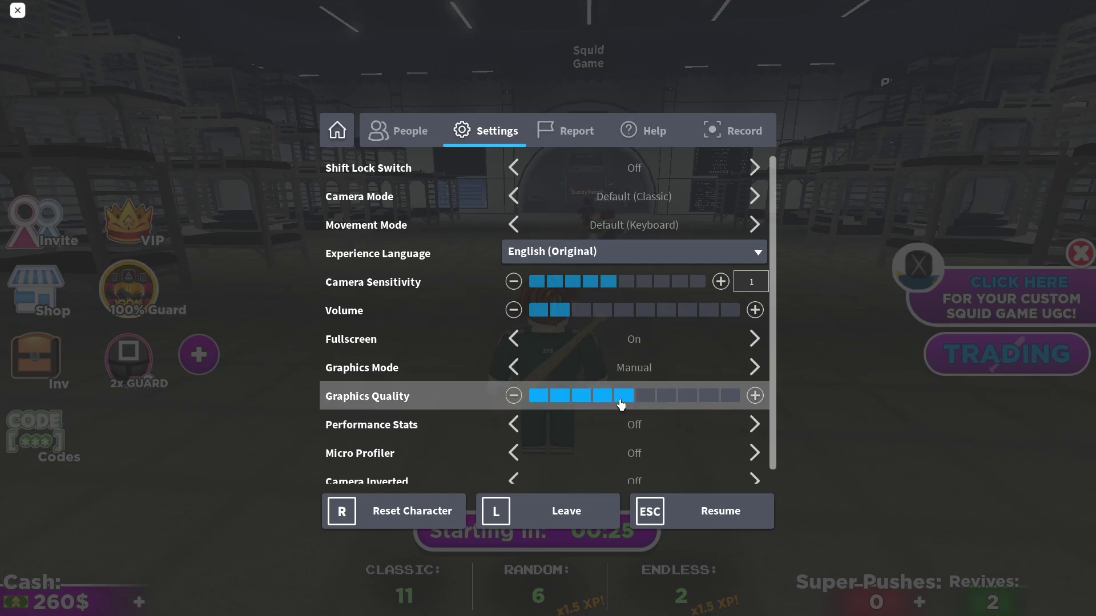
left_click(518, 396)
left_click(518, 395)
left_click(518, 396)
scroll(477, 392, "down", 1)
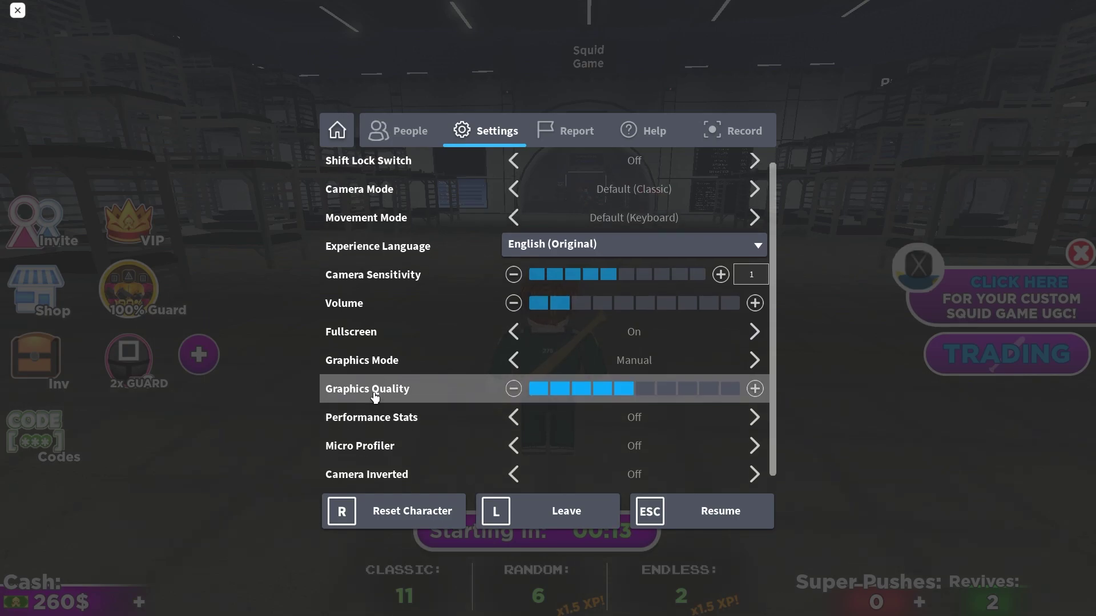
left_click(741, 415)
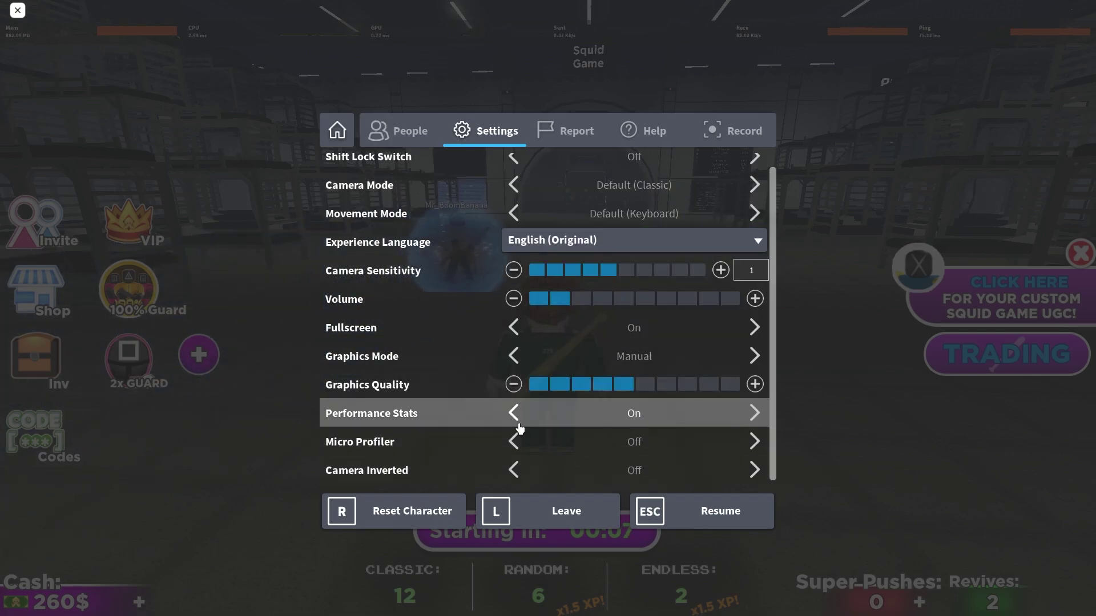
Step: Close the settings and walk the character forward toward the arch
key("Escape")
key("w")
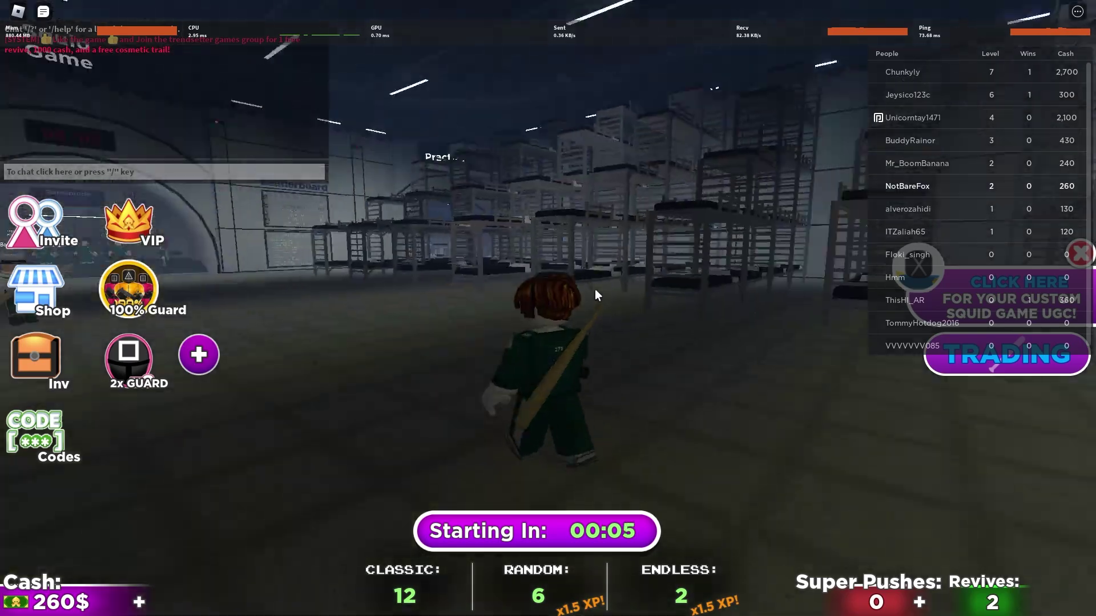
key("space")
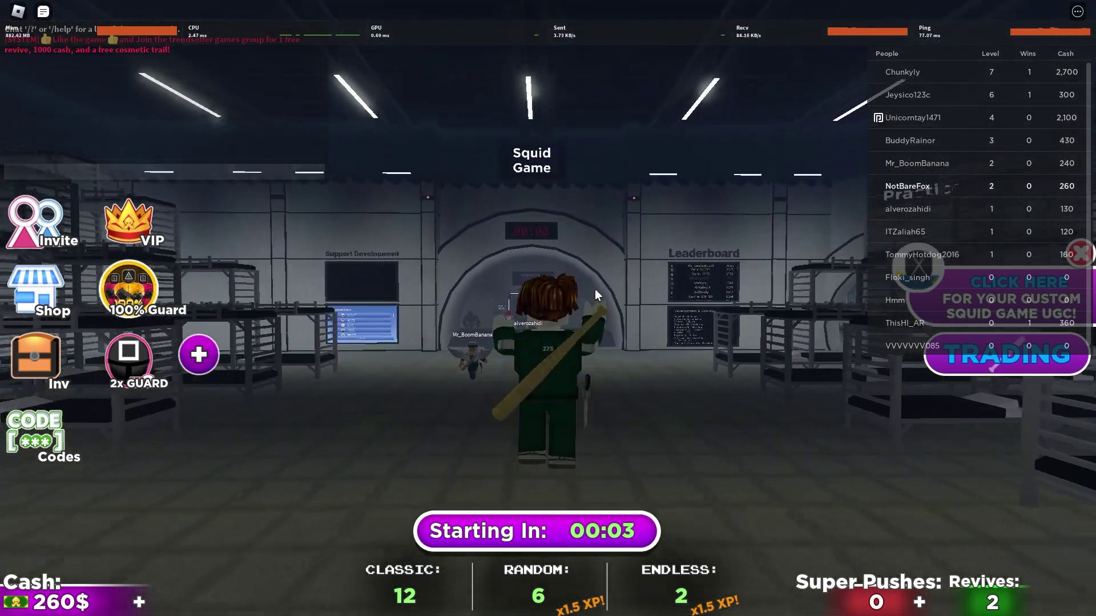